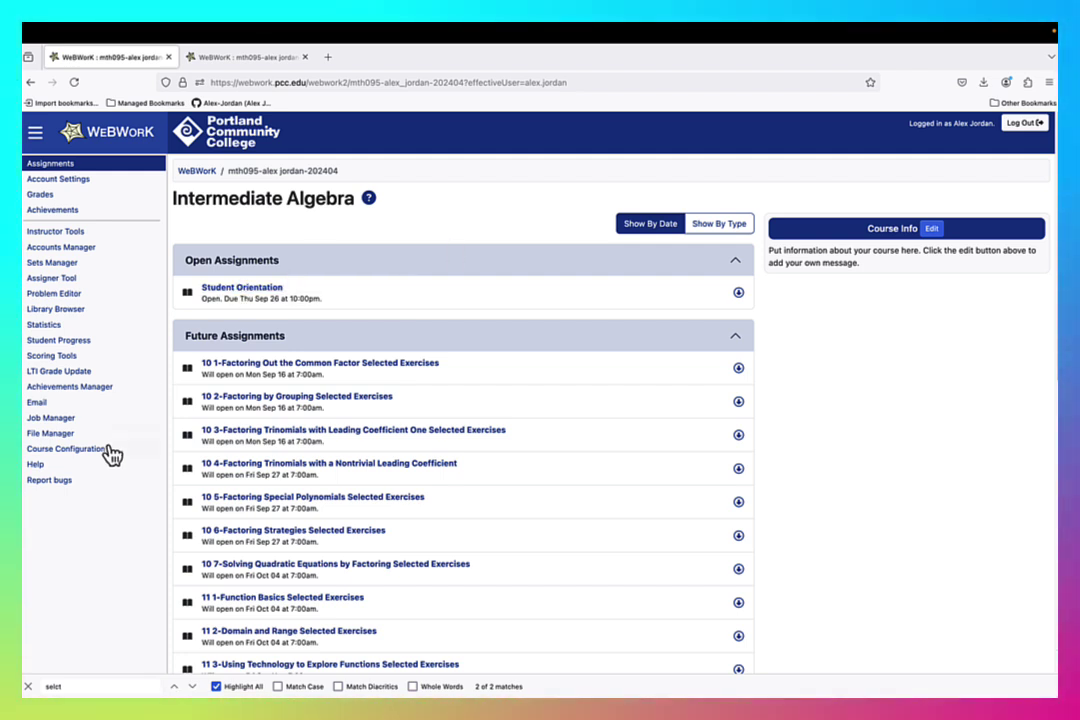
Review the achievement, reward and points-per-problem settings in the course configuration's optional modules
{"action": "left_click", "coordinate": [93, 457]}
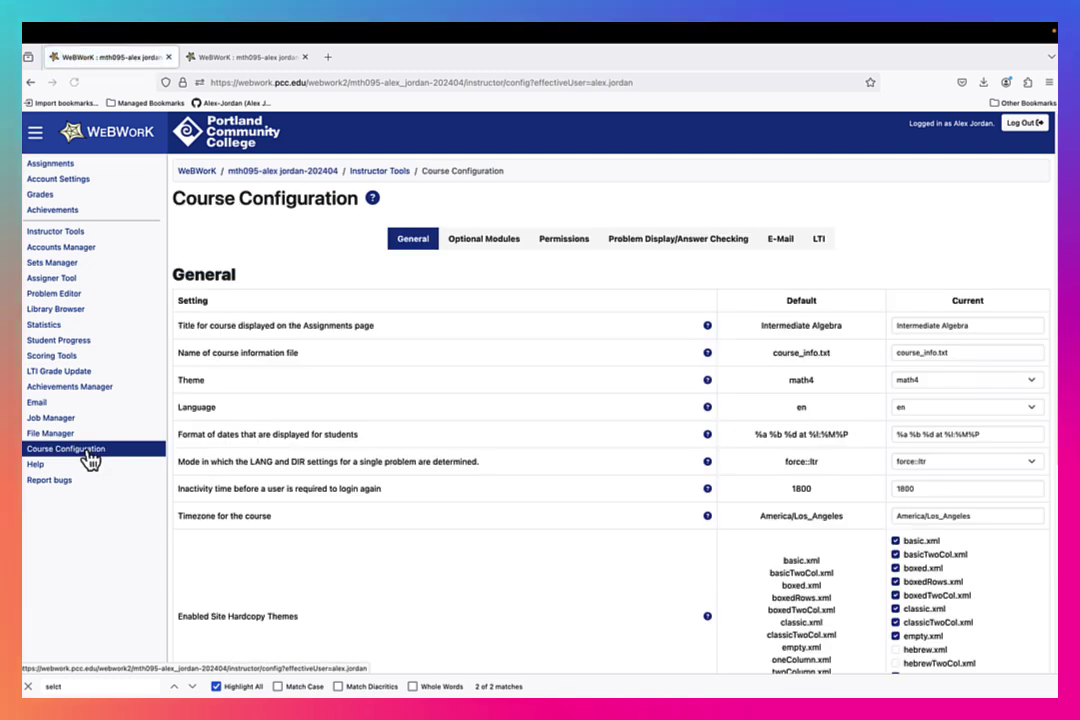
{"action": "left_click", "coordinate": [479, 242]}
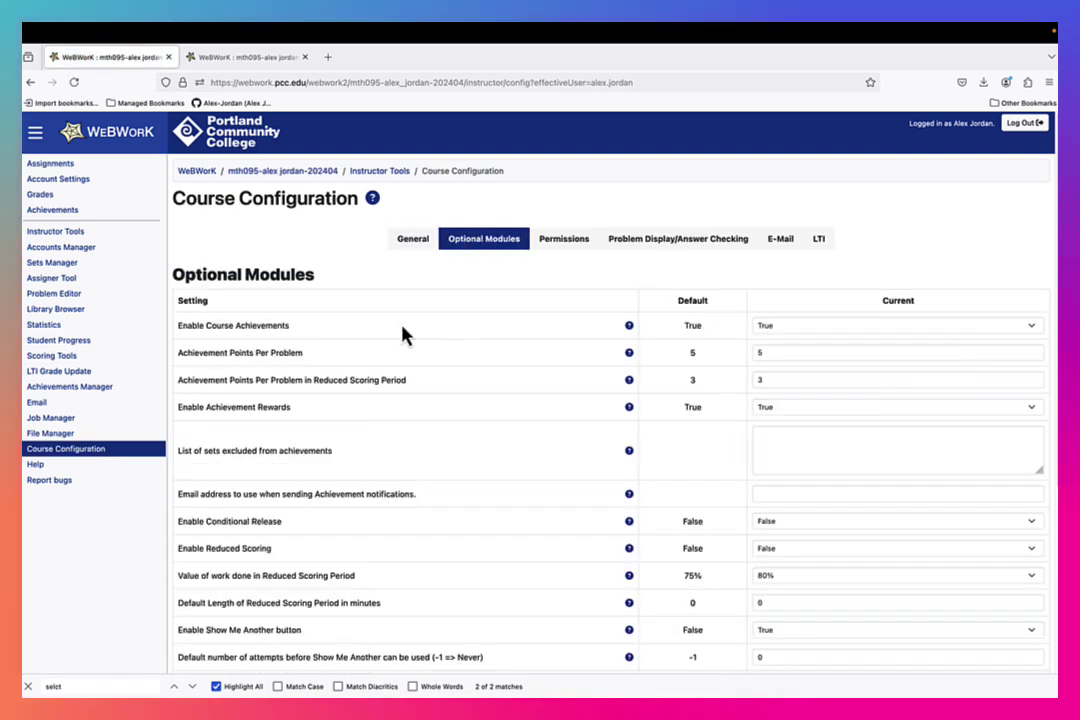
{"action": "triple_click", "coordinate": [282, 337]}
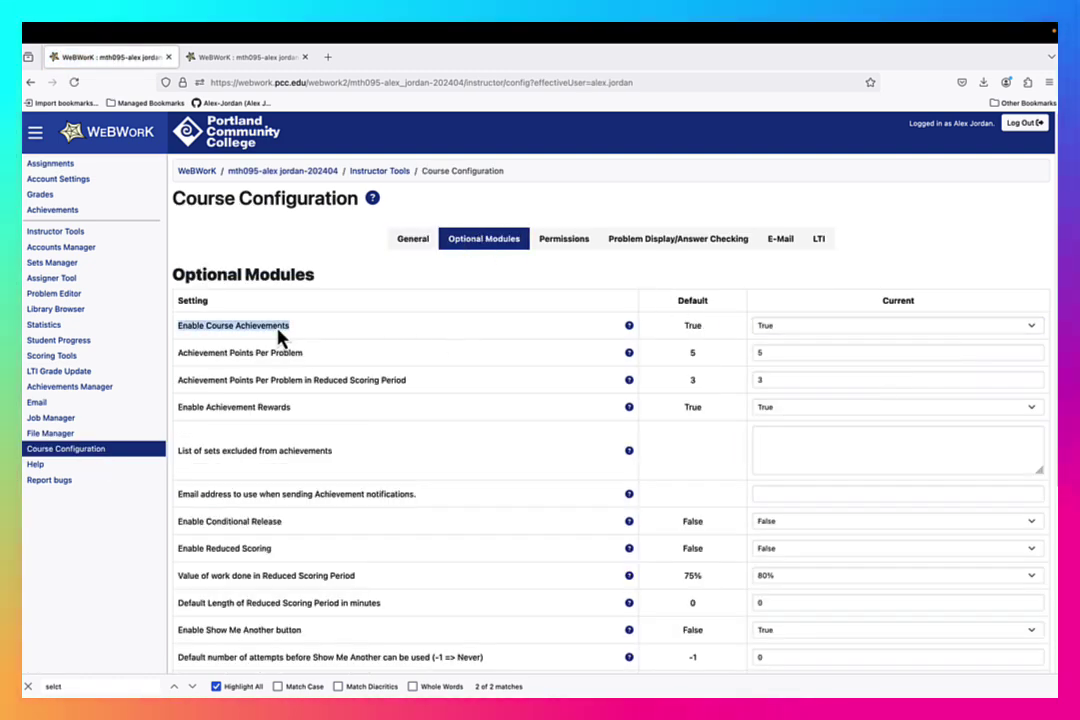
{"action": "left_click", "coordinate": [783, 341]}
{"action": "left_click", "coordinate": [783, 341]}
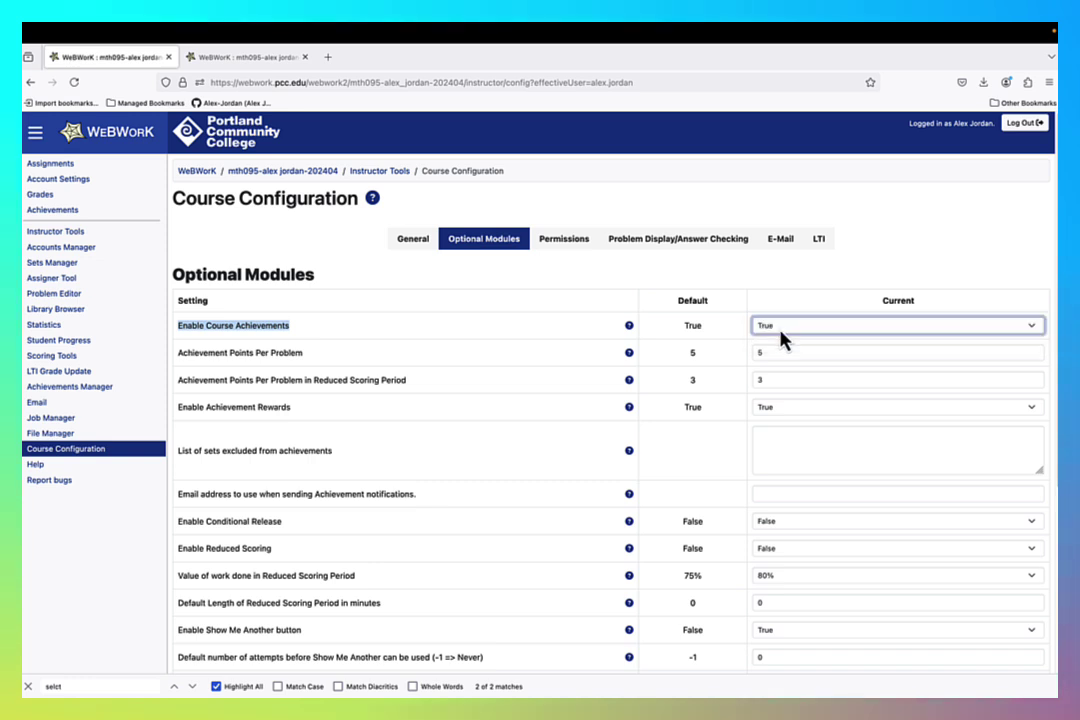
{"action": "triple_click", "coordinate": [288, 410]}
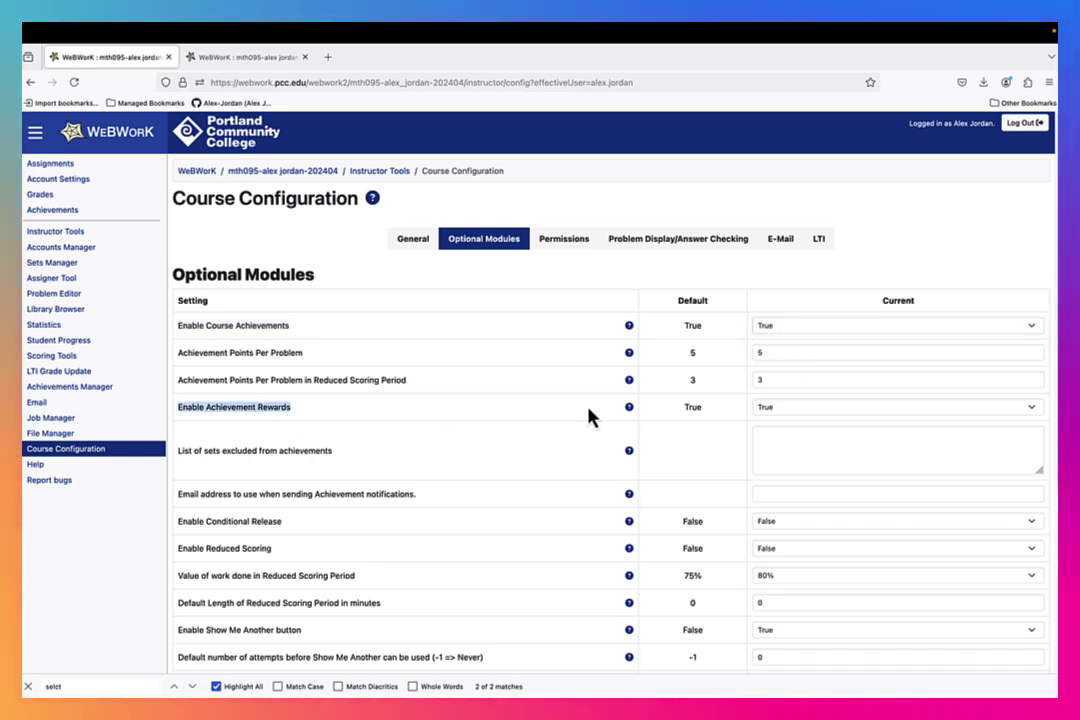
{"action": "left_click", "coordinate": [800, 410]}
{"action": "left_click", "coordinate": [800, 408]}
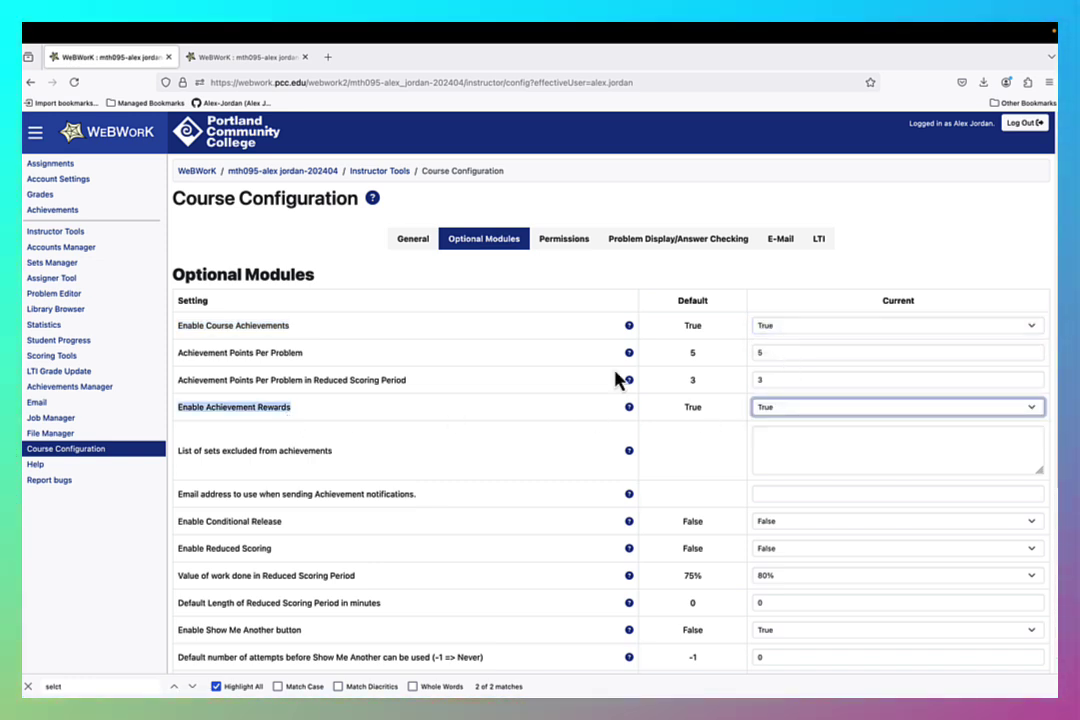
{"action": "left_click", "coordinate": [774, 352]}
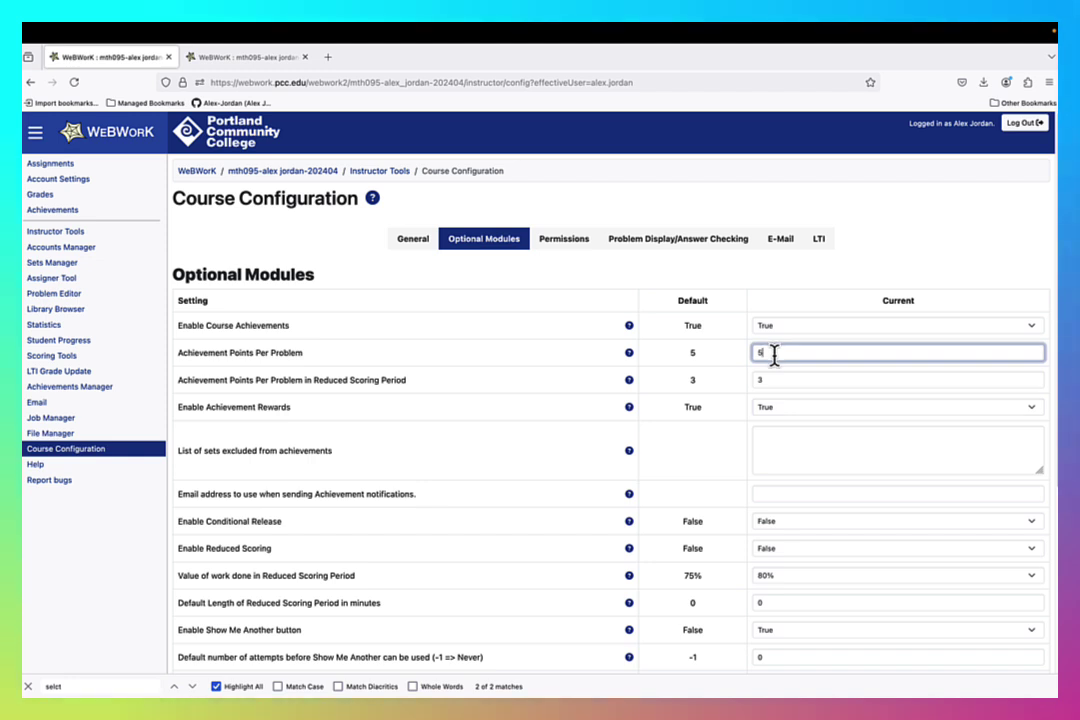
{"action": "left_click", "coordinate": [774, 378]}
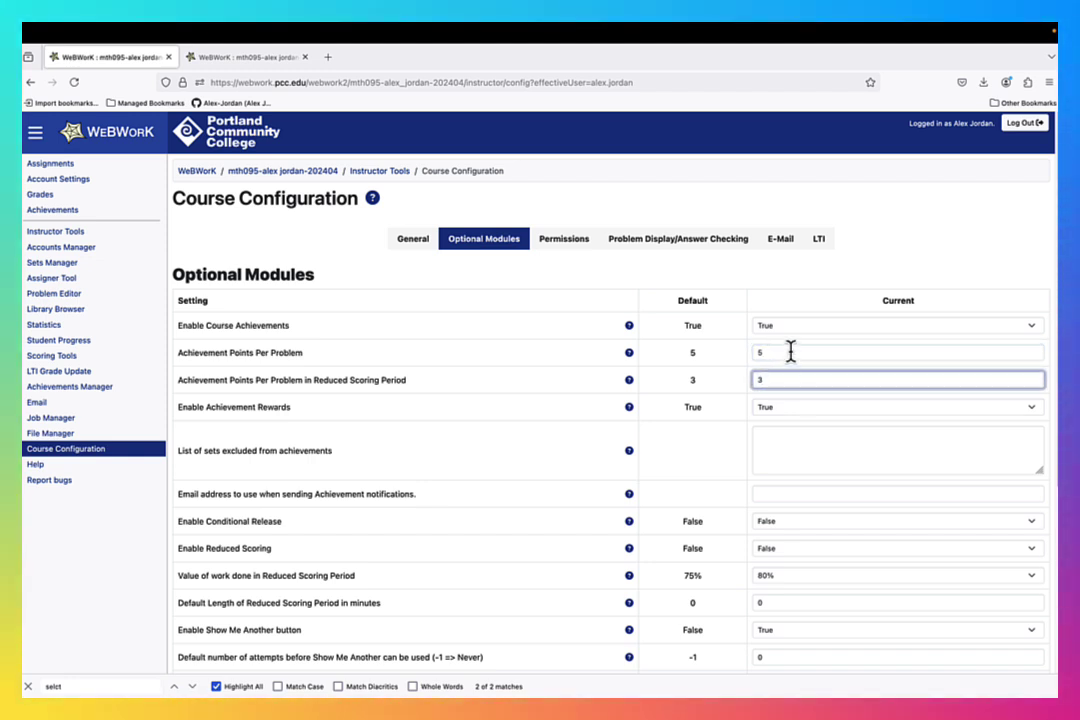
{"action": "double_click", "coordinate": [272, 326]}
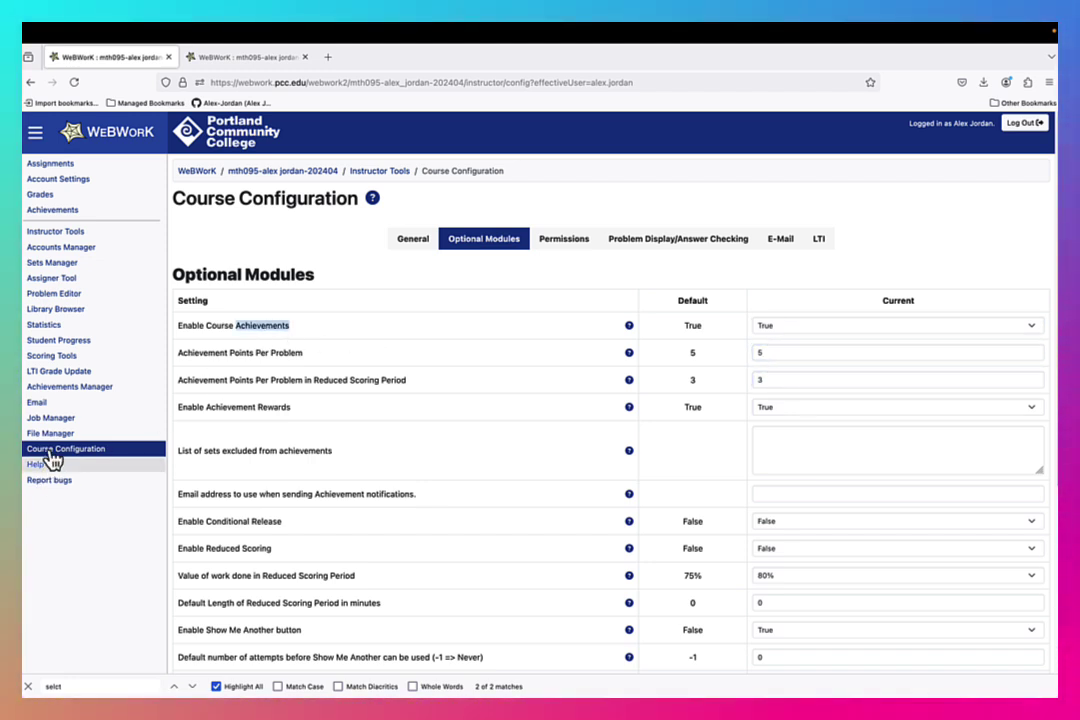
Import the achievements from default_achievements.axp into the course, assign them to all current users, and look over the achievement list
{"action": "left_click", "coordinate": [69, 388]}
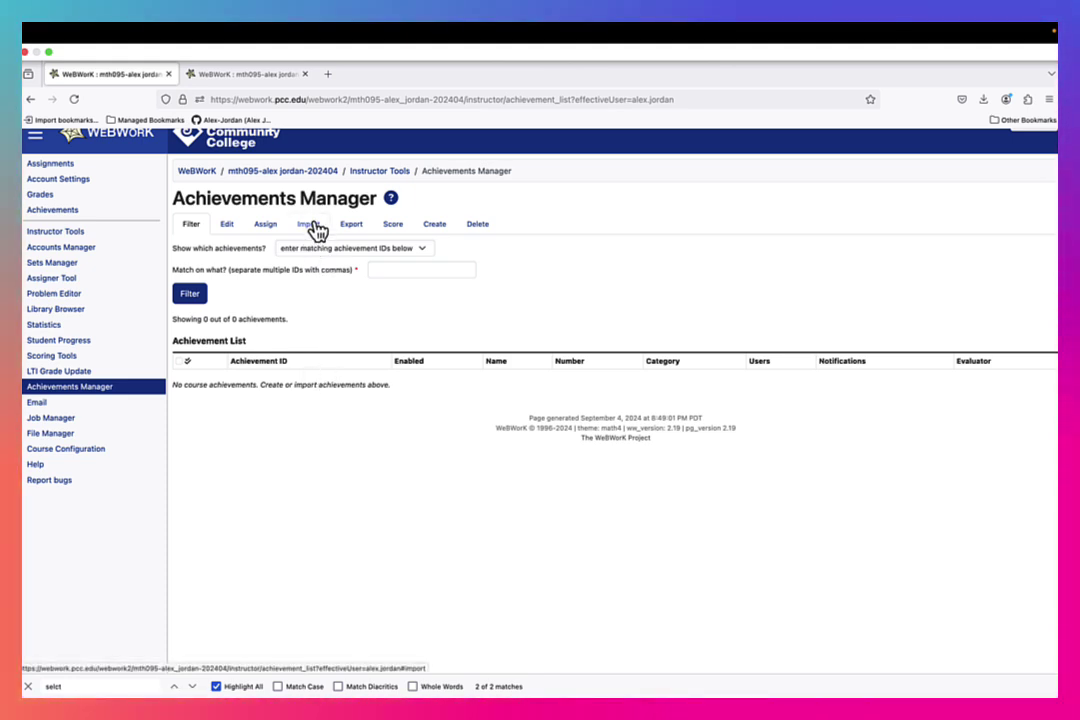
{"action": "left_click", "coordinate": [310, 228]}
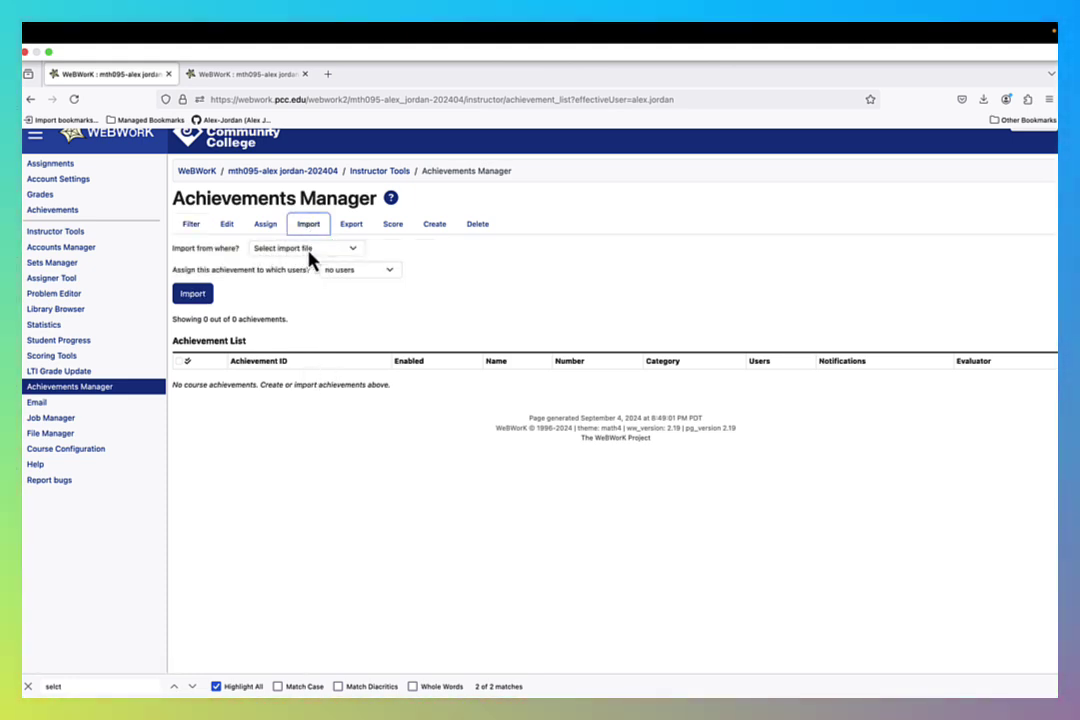
{"action": "left_click", "coordinate": [333, 252]}
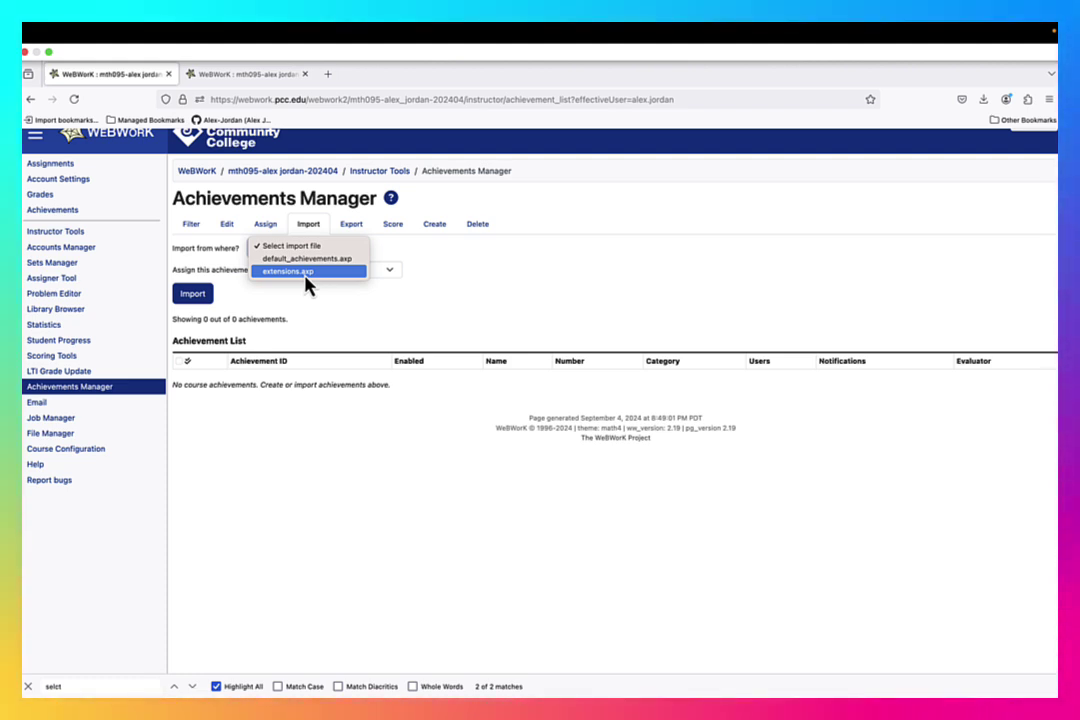
{"action": "left_click", "coordinate": [315, 260]}
{"action": "left_click", "coordinate": [349, 272]}
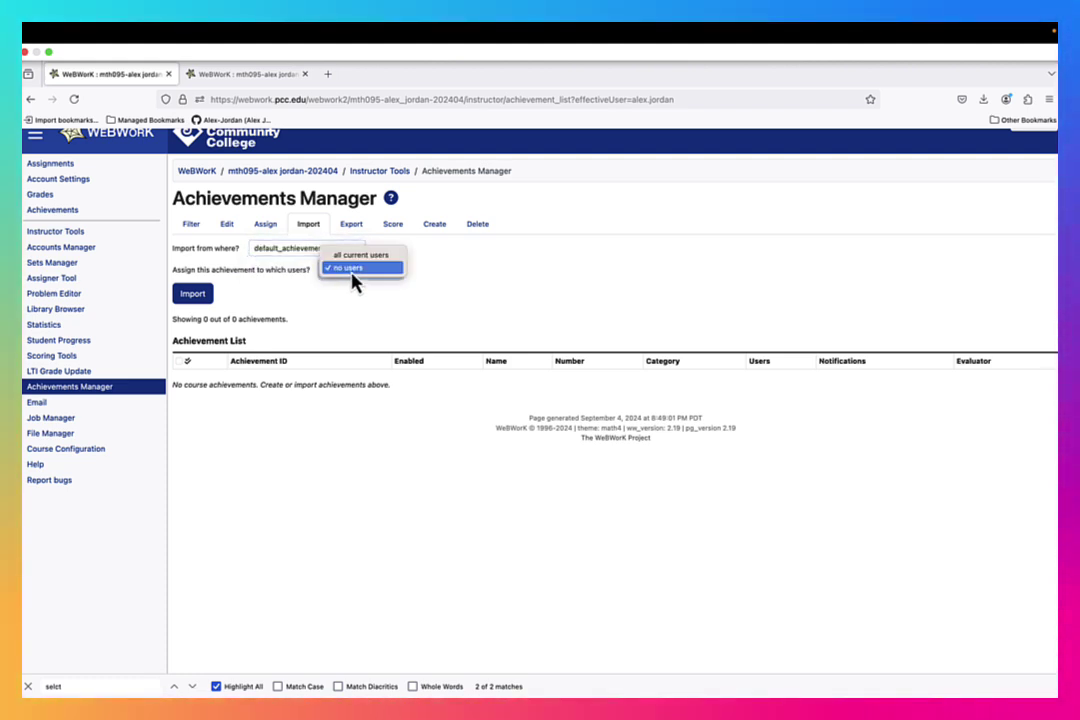
{"action": "left_click", "coordinate": [207, 301]}
{"action": "scroll", "coordinate": [470, 371], "scroll_direction": "down", "scroll_amount": 2}
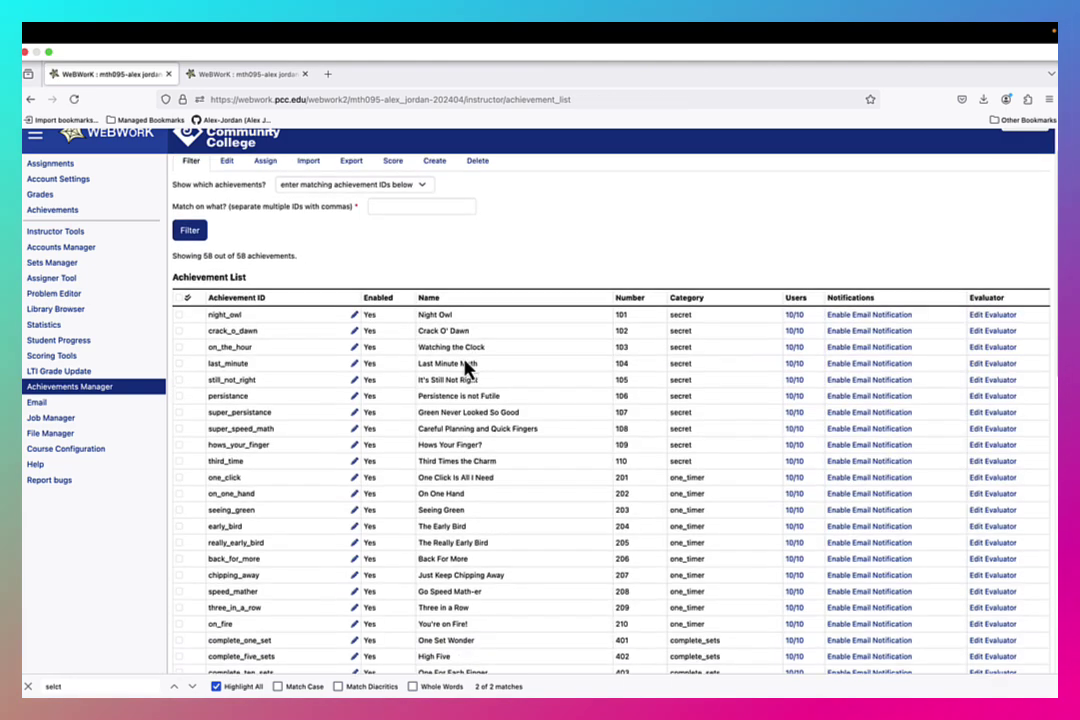
{"action": "scroll", "coordinate": [803, 320], "scroll_direction": "up", "scroll_amount": 1}
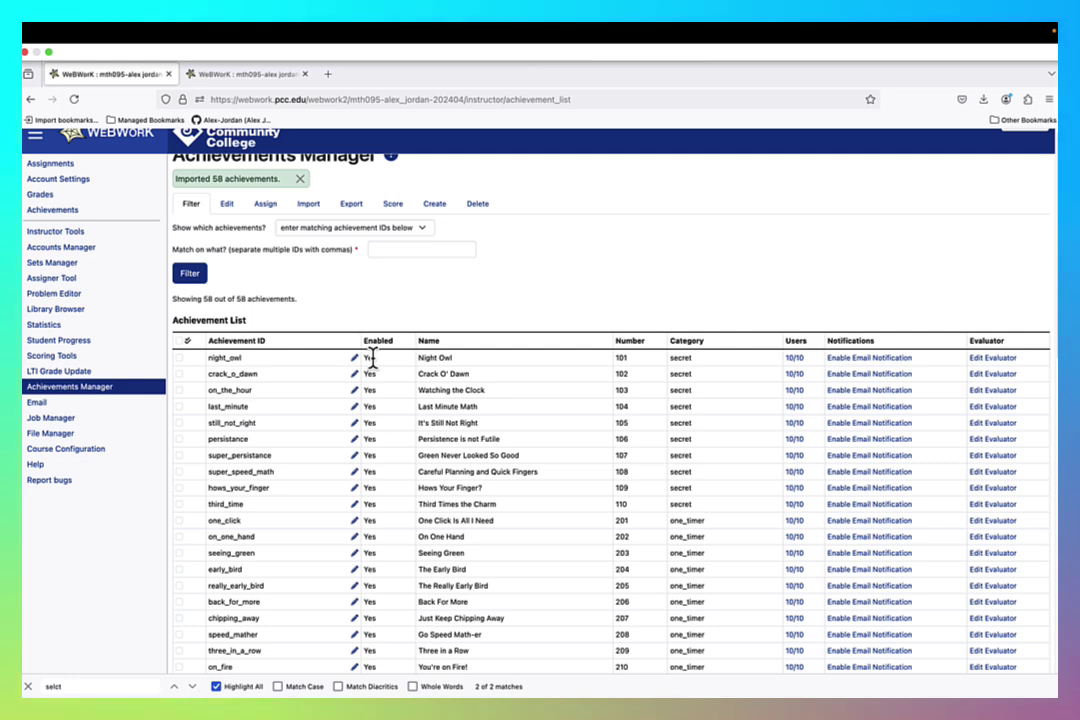
{"action": "scroll", "coordinate": [548, 298], "scroll_direction": "down", "scroll_amount": 1}
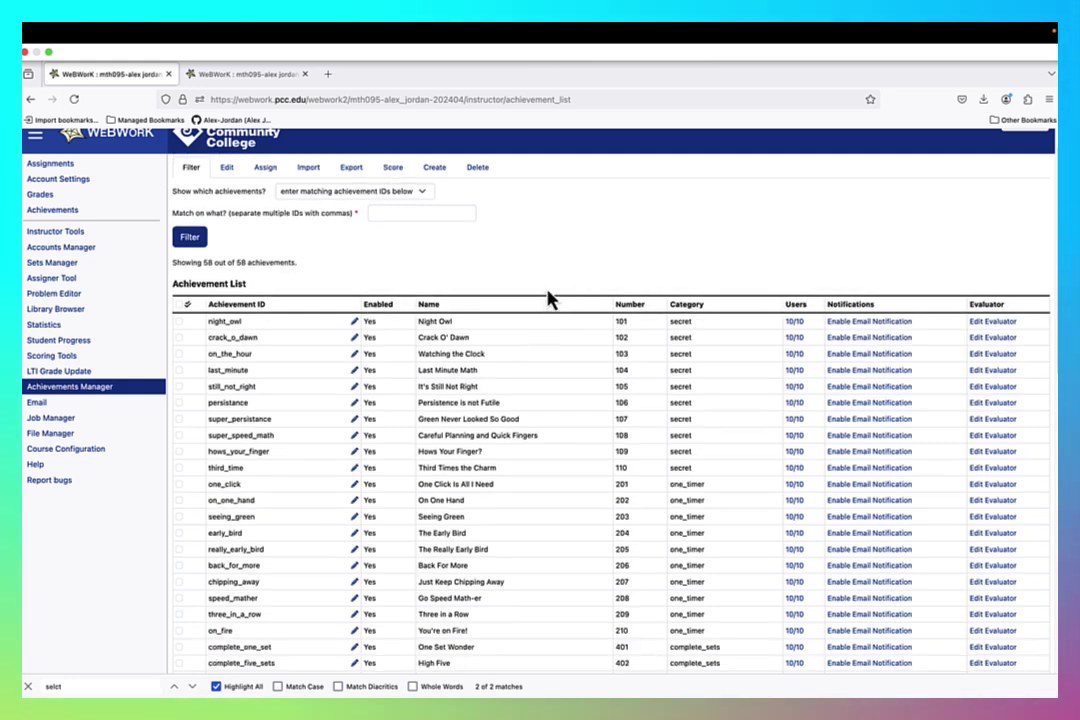
Open Problem 3 of the Student Orientation assignment
{"action": "left_click", "coordinate": [75, 166]}
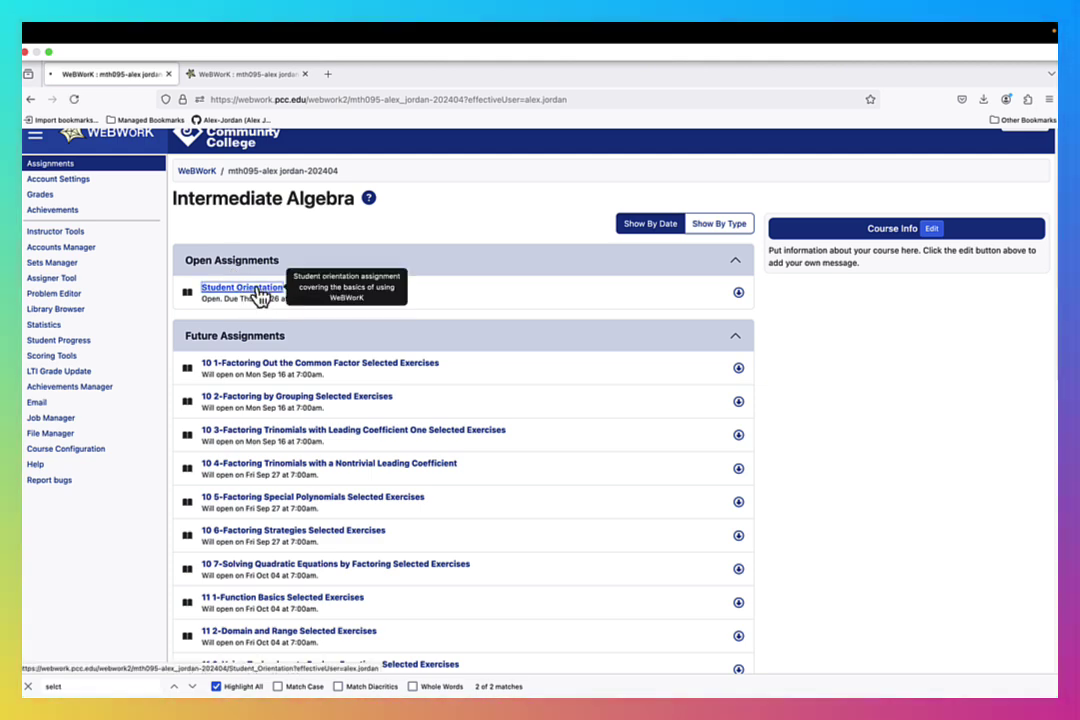
{"action": "left_click", "coordinate": [242, 288]}
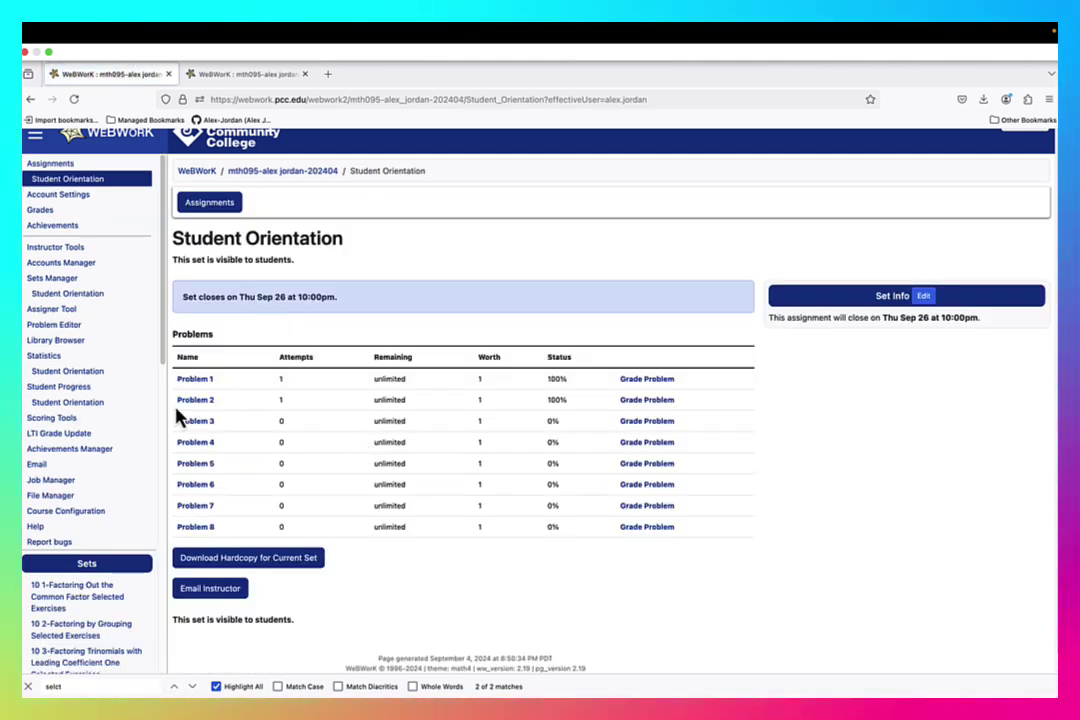
{"action": "left_click", "coordinate": [205, 424]}
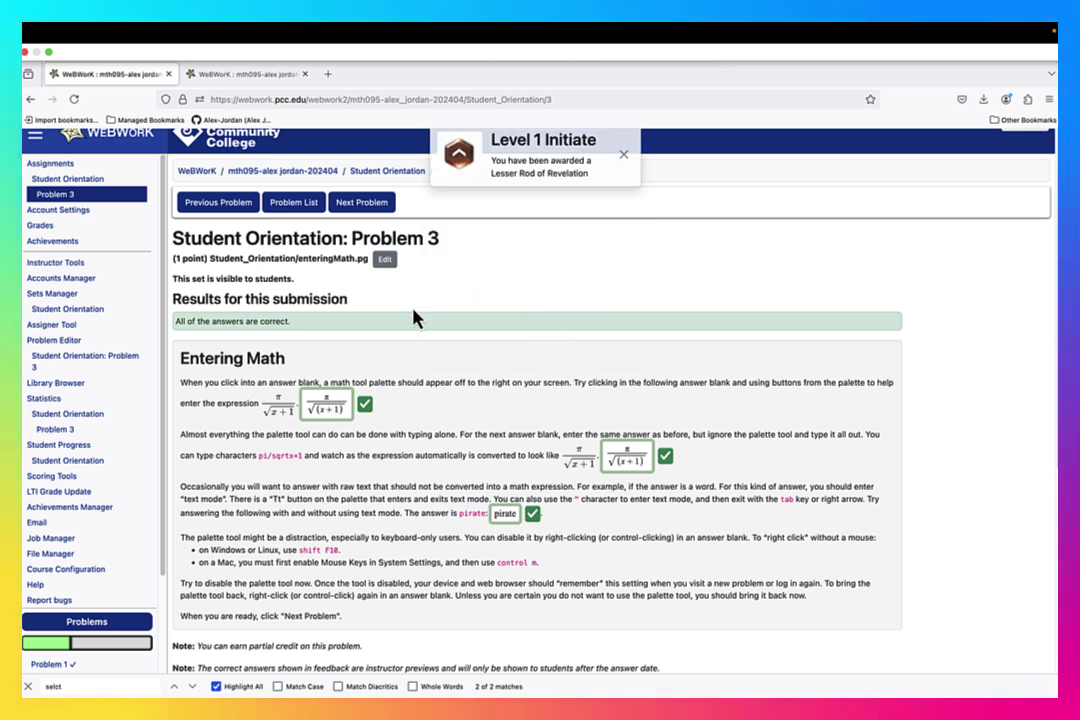
Examine the student Achievements page, including the level progress, the earned badges and the badges still available
{"action": "left_click", "coordinate": [60, 243]}
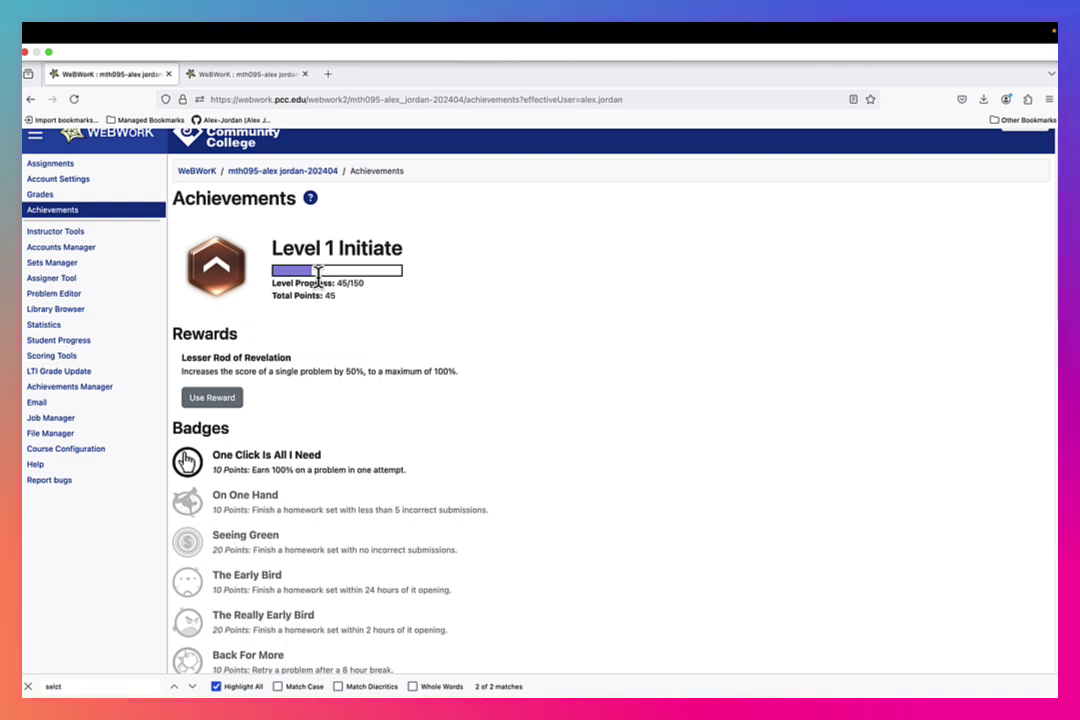
{"action": "left_click_drag", "start_coordinate": [338, 284], "coordinate": [362, 284]}
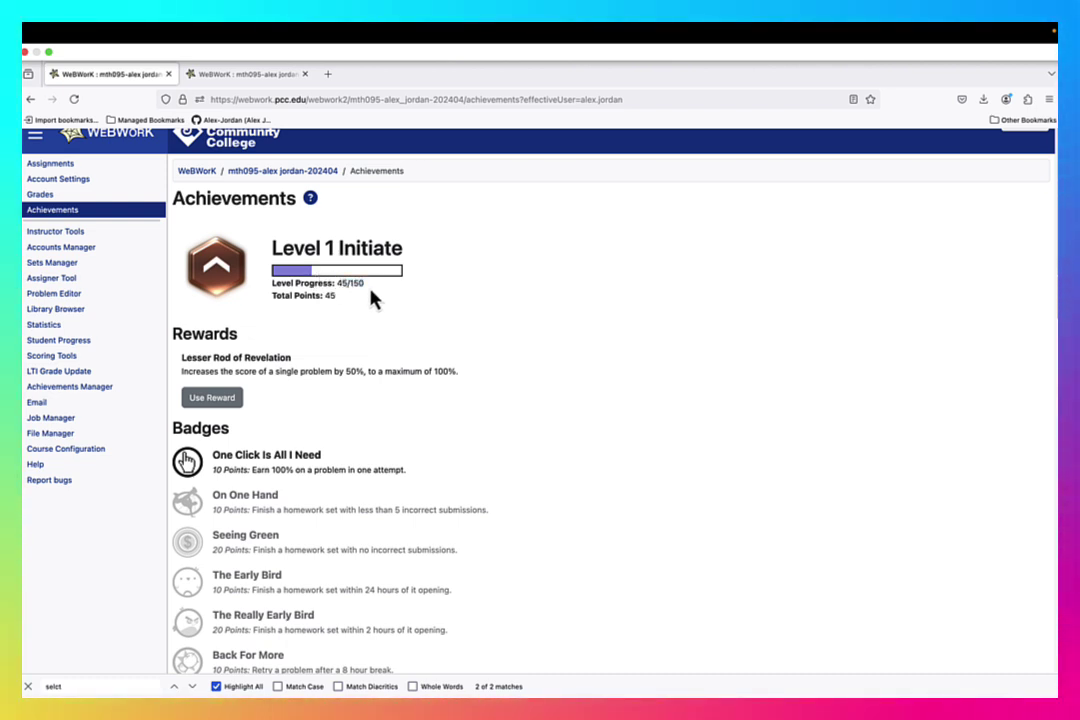
{"action": "left_click", "coordinate": [362, 315]}
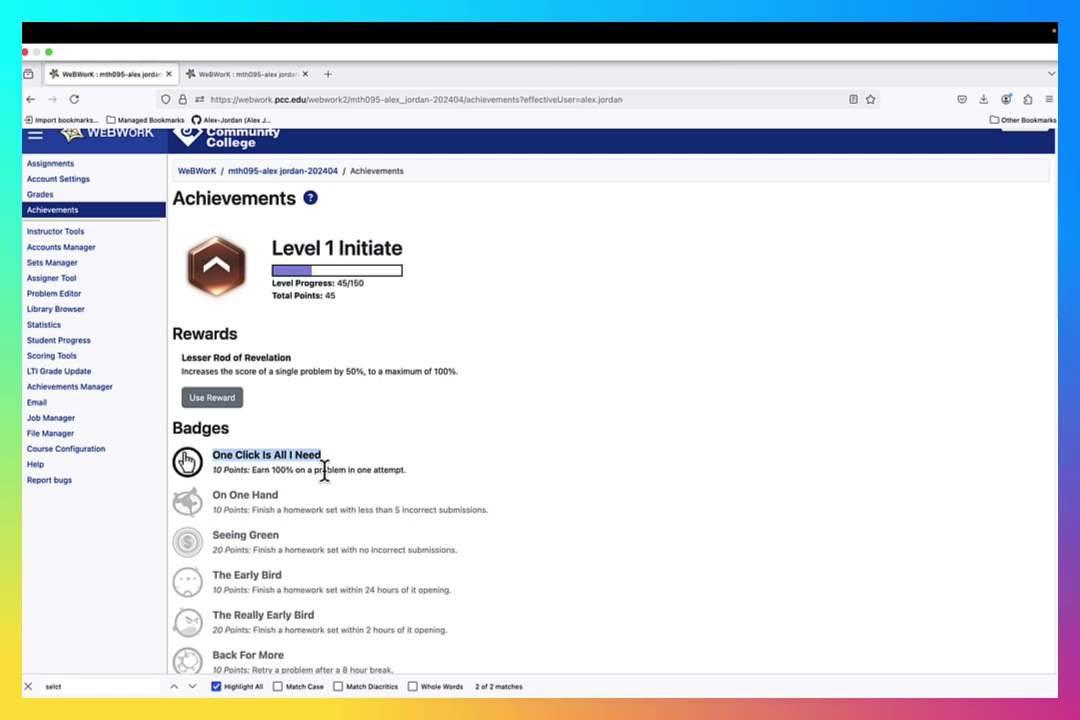
{"action": "scroll", "coordinate": [325, 471], "scroll_direction": "down", "scroll_amount": 1}
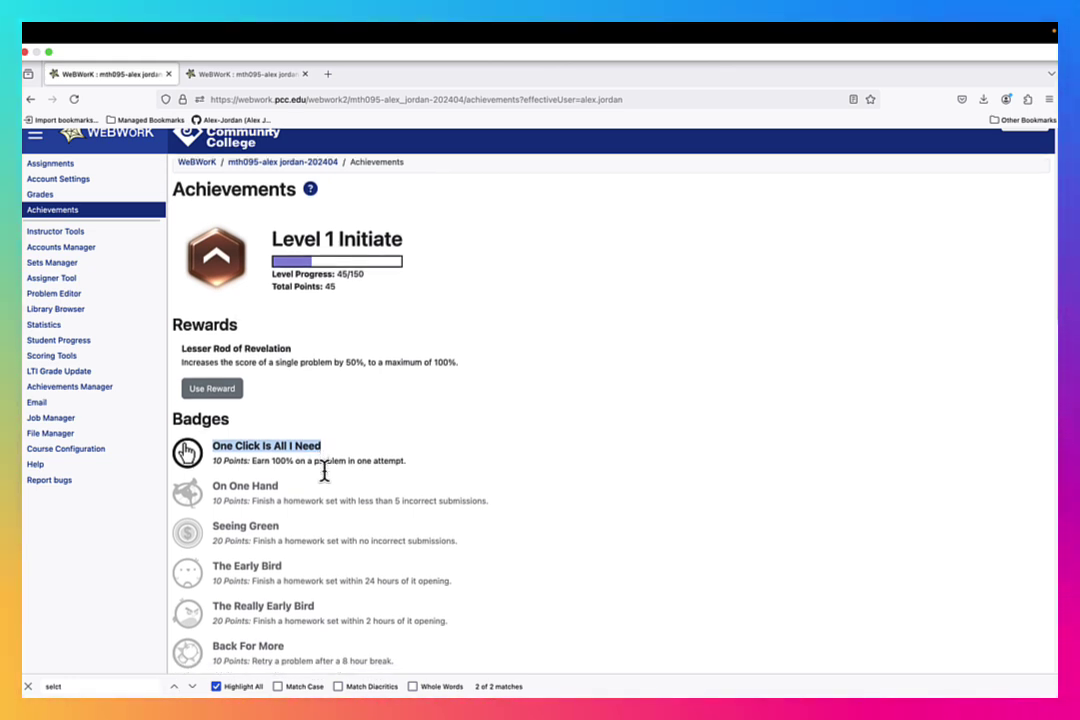
{"action": "scroll", "coordinate": [325, 471], "scroll_direction": "down", "scroll_amount": 5}
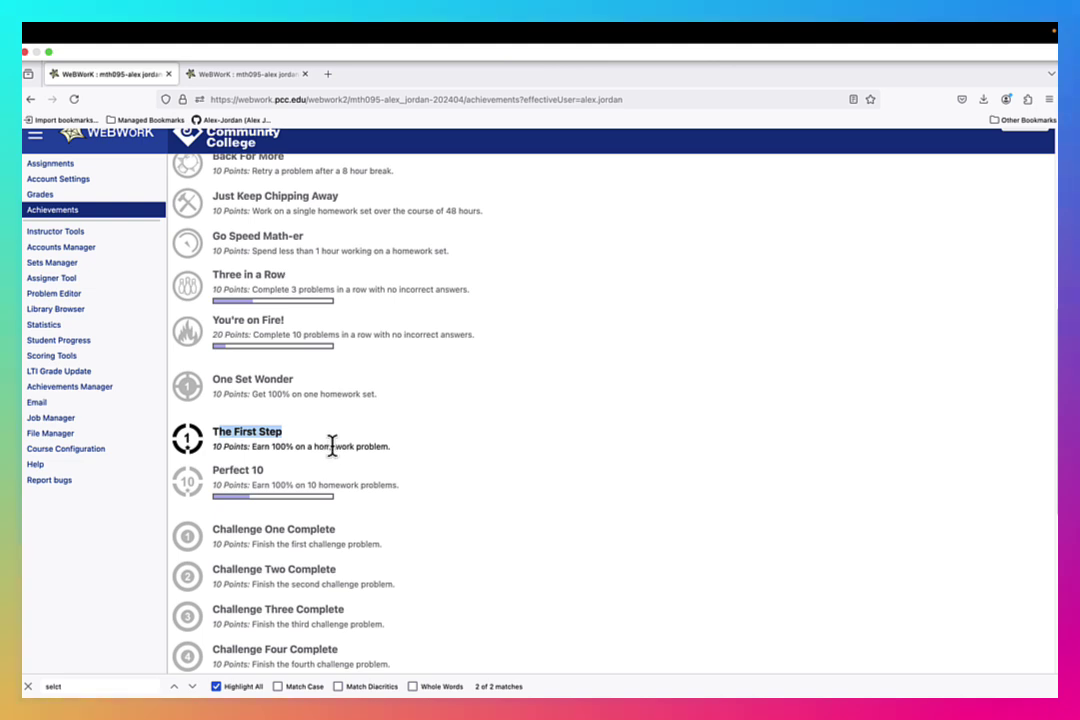
{"action": "scroll", "coordinate": [398, 458], "scroll_direction": "down", "scroll_amount": 3}
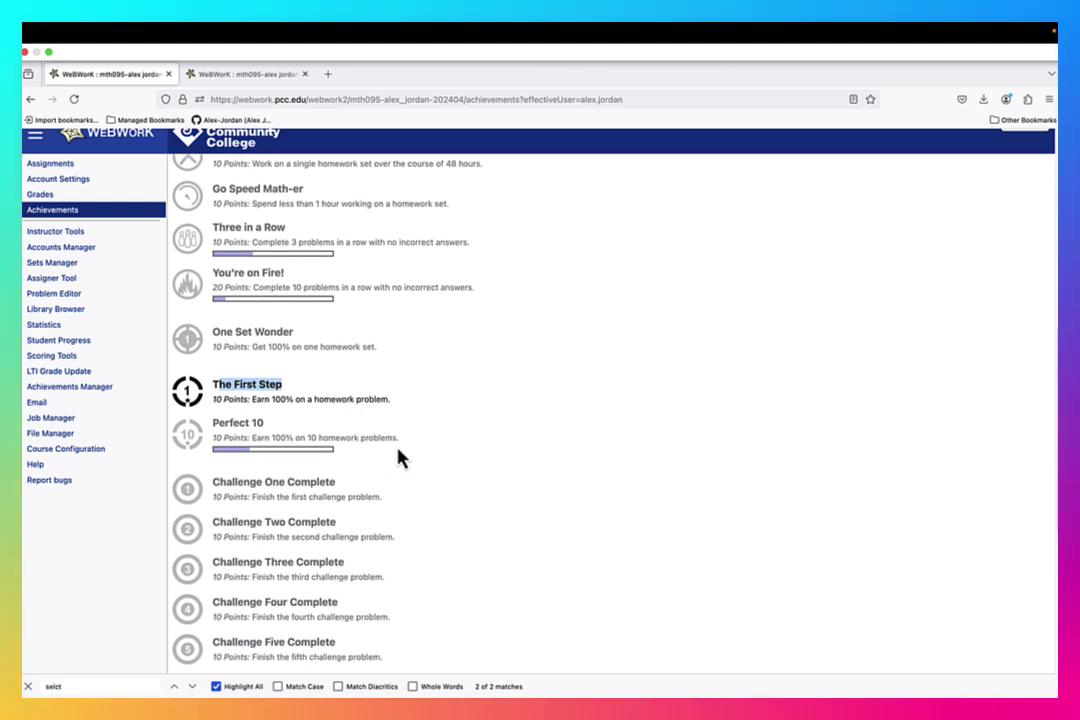
{"action": "scroll", "coordinate": [398, 458], "scroll_direction": "down", "scroll_amount": 3}
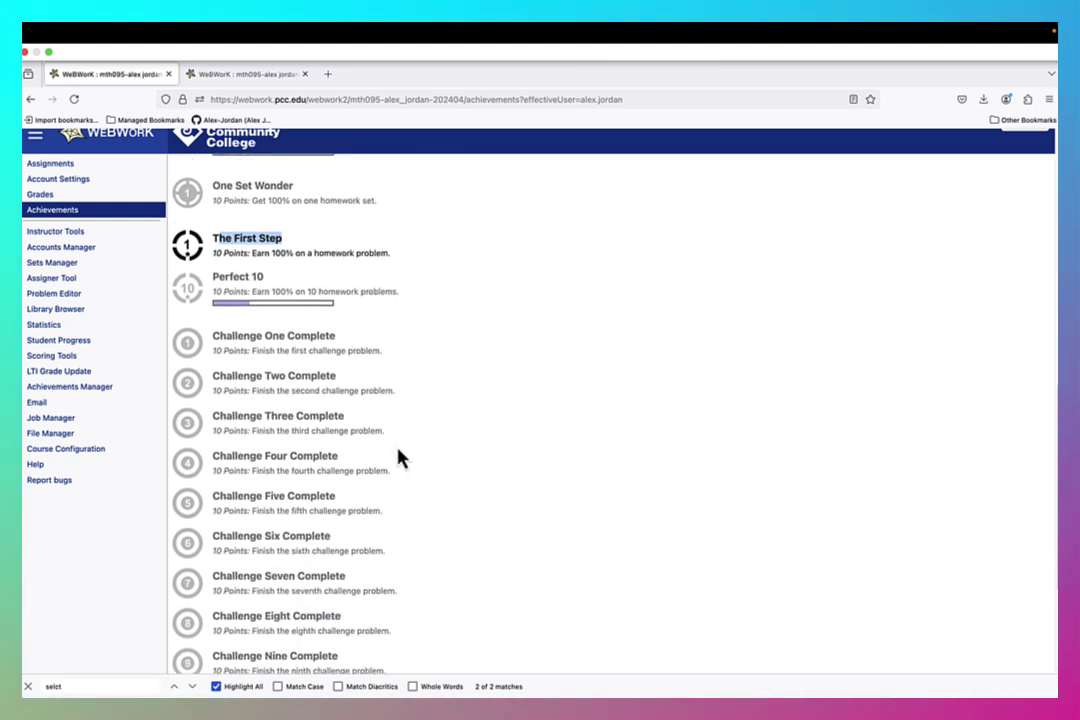
{"action": "scroll", "coordinate": [398, 458], "scroll_direction": "up", "scroll_amount": 8}
{"action": "scroll", "coordinate": [398, 458], "scroll_direction": "up", "scroll_amount": 4}
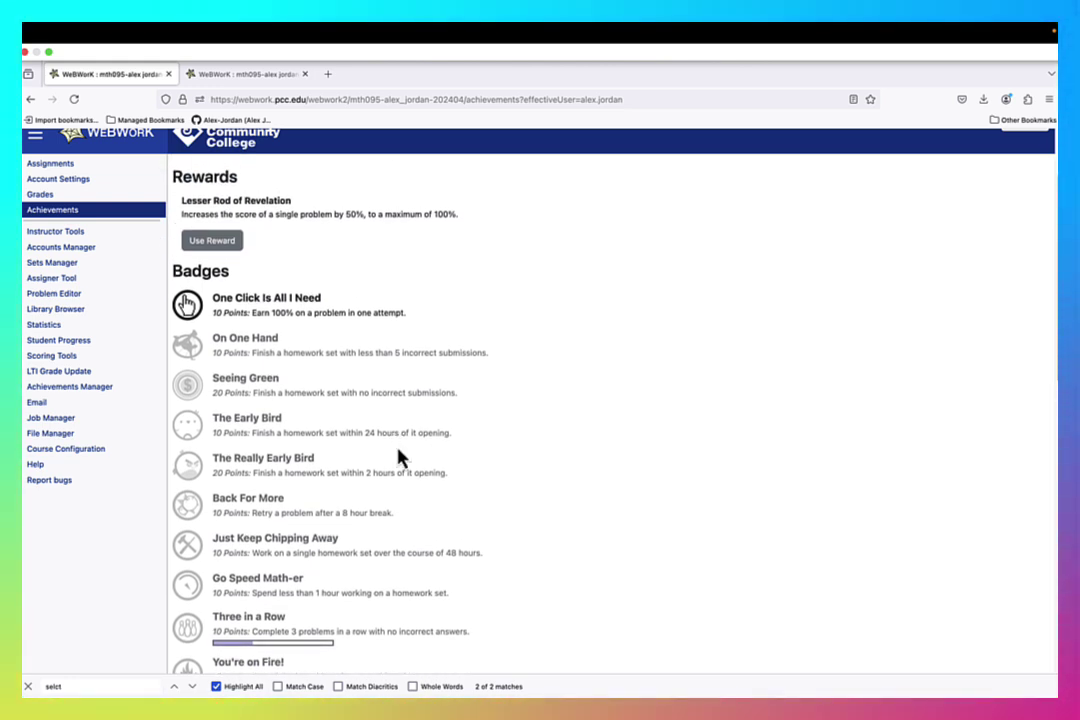
{"action": "scroll", "coordinate": [398, 458], "scroll_direction": "up", "scroll_amount": 2}
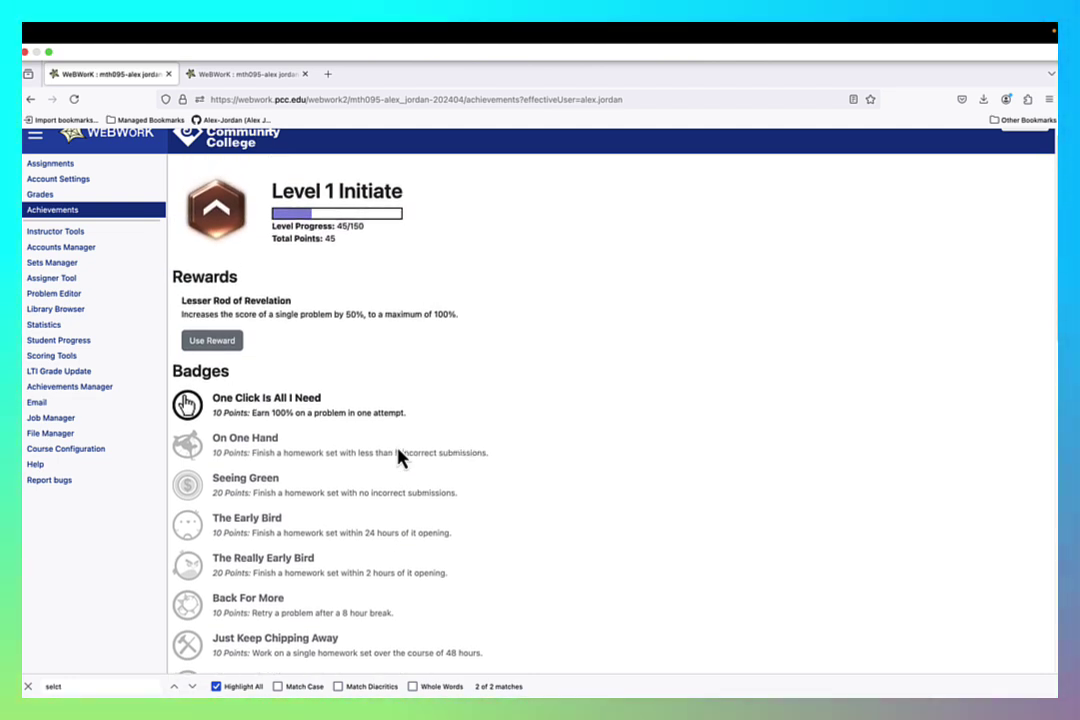
{"action": "scroll", "coordinate": [313, 360], "scroll_direction": "up", "scroll_amount": 1}
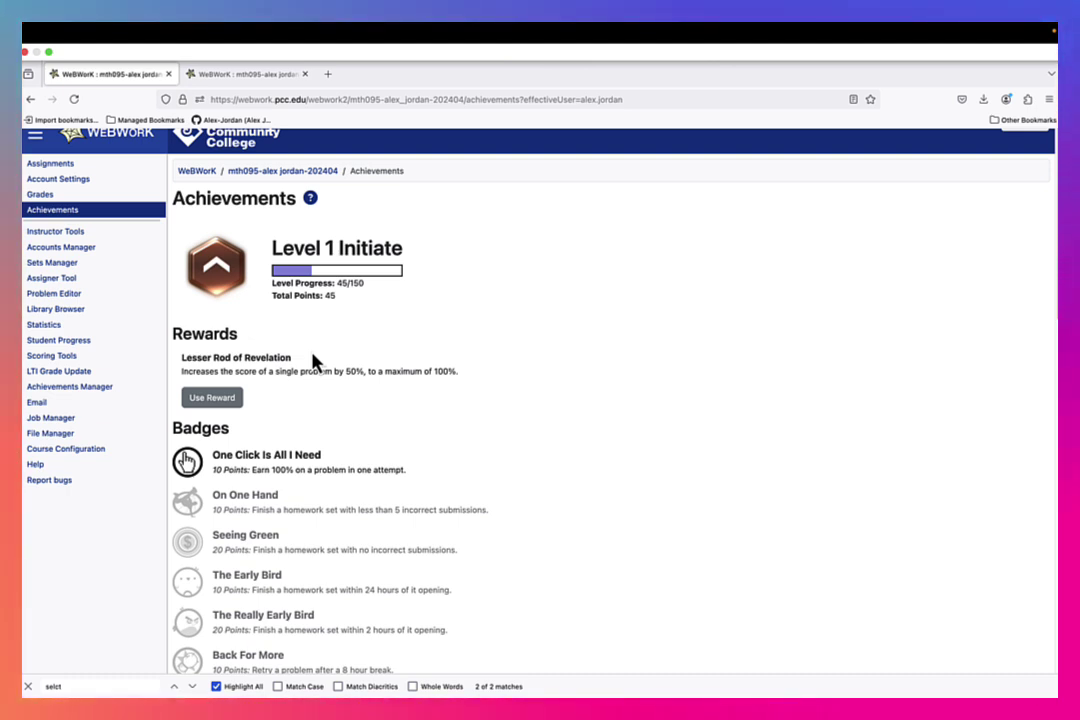
Use the Lesser Rod of Revelation reward on problem 4 of the Student Orientation set
{"action": "triple_click", "coordinate": [236, 357]}
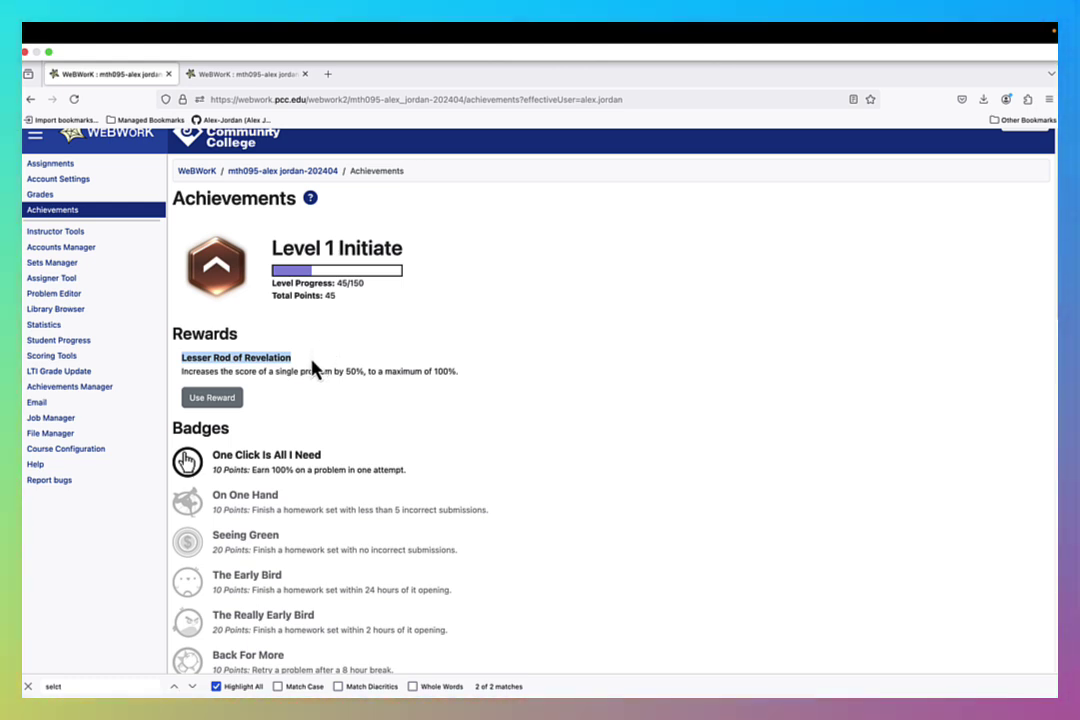
{"action": "left_click", "coordinate": [304, 368]}
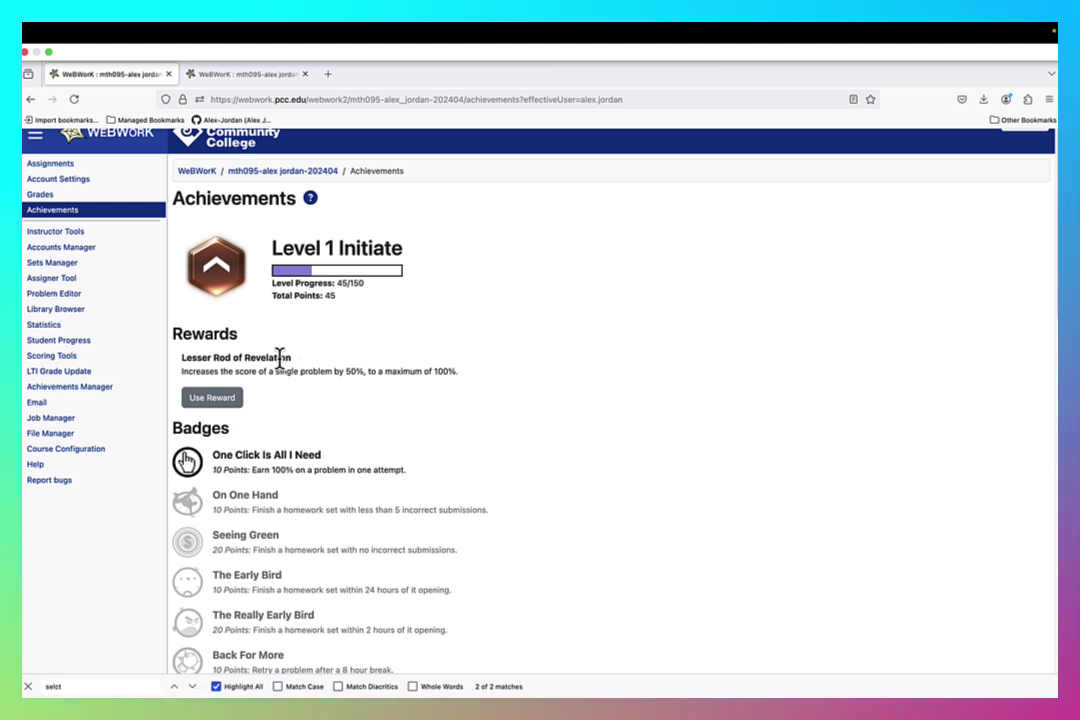
{"action": "triple_click", "coordinate": [335, 373]}
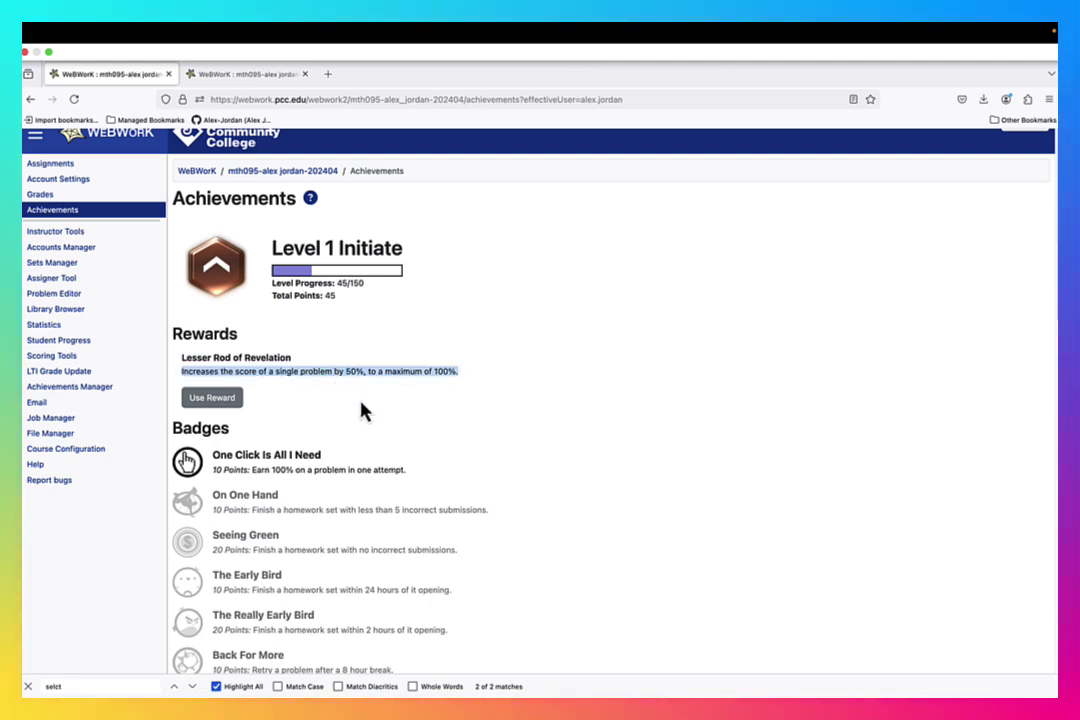
{"action": "left_click", "coordinate": [231, 402]}
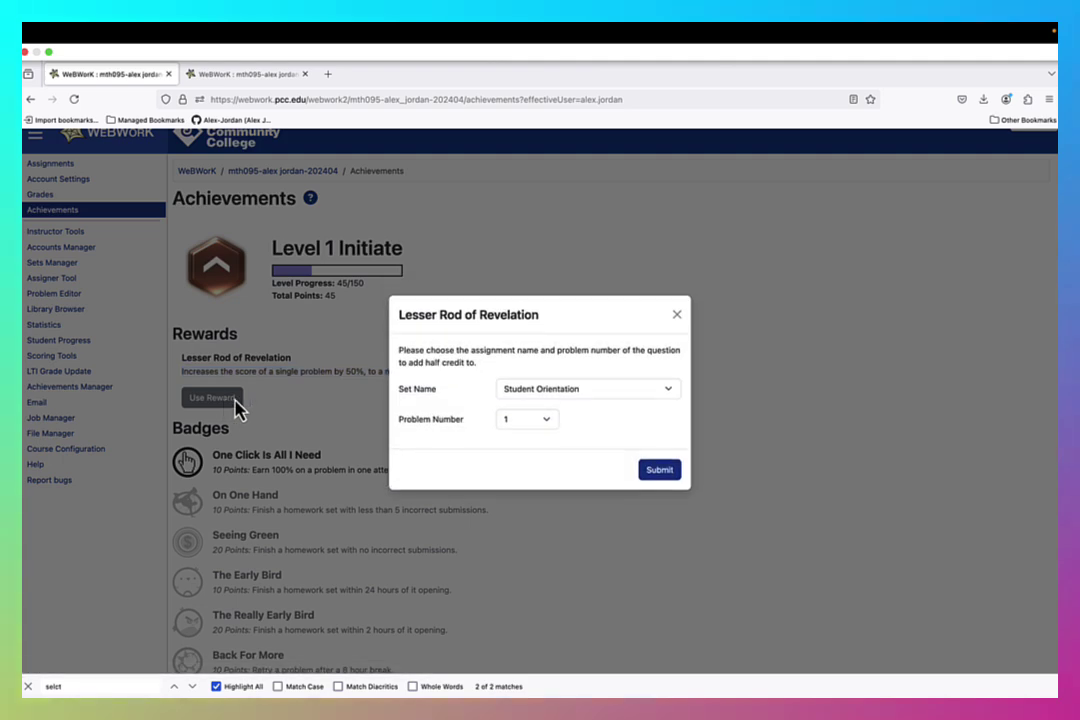
{"action": "left_click", "coordinate": [597, 395]}
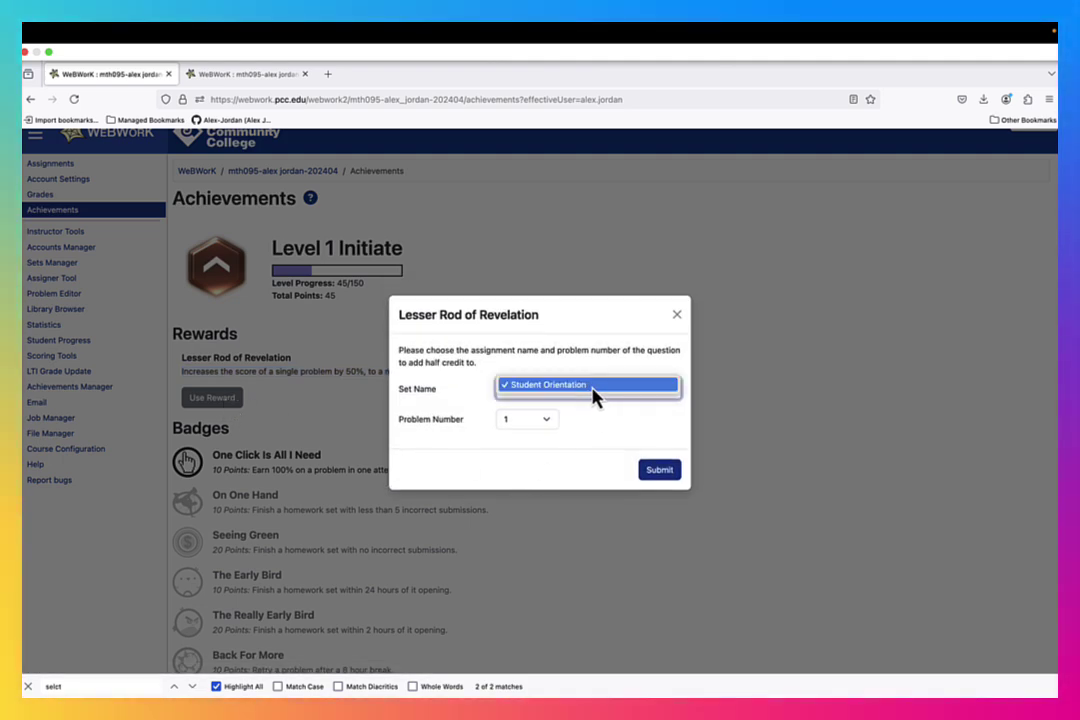
{"action": "left_click", "coordinate": [592, 393]}
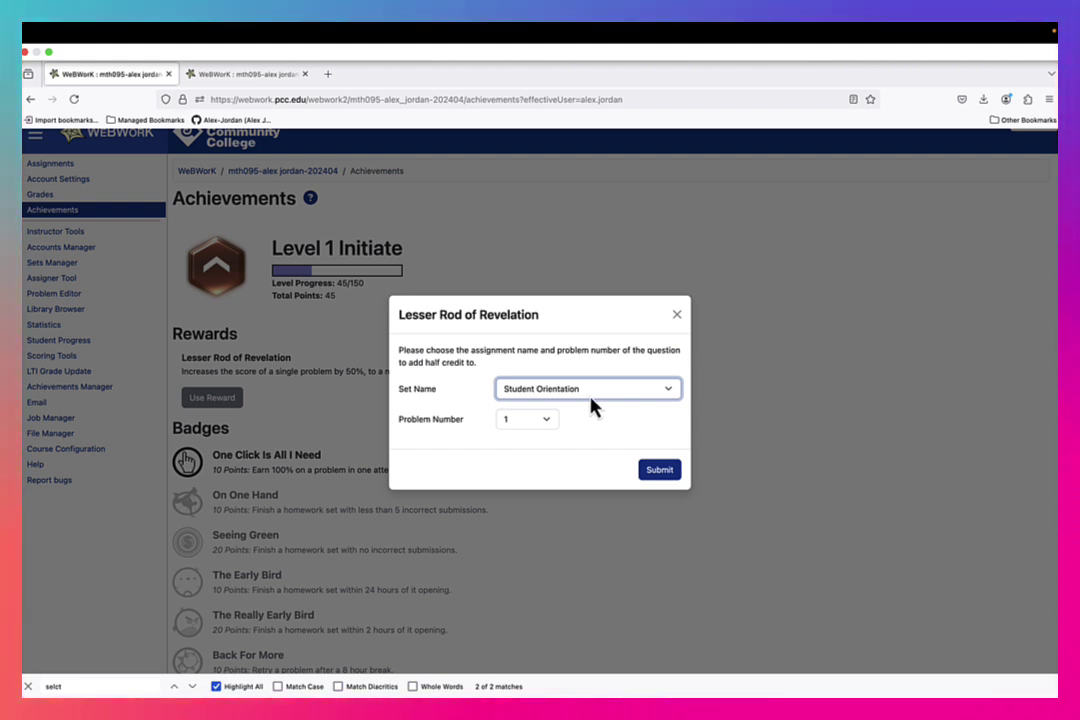
{"action": "left_click", "coordinate": [590, 392]}
{"action": "left_click", "coordinate": [588, 394]}
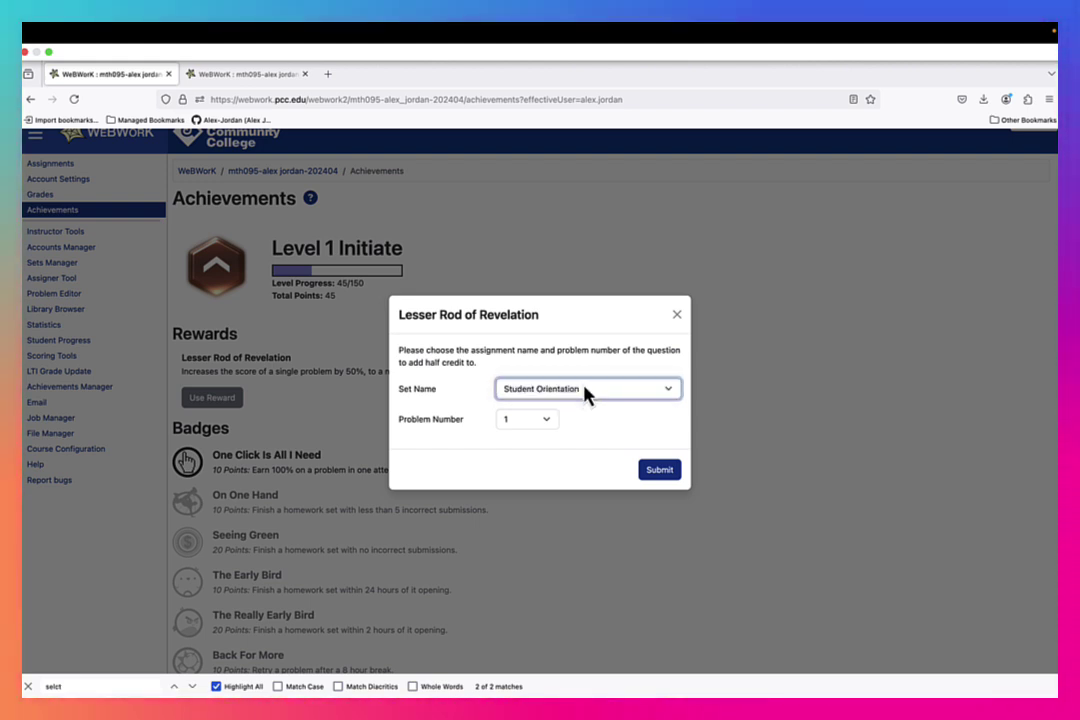
{"action": "left_click", "coordinate": [551, 424]}
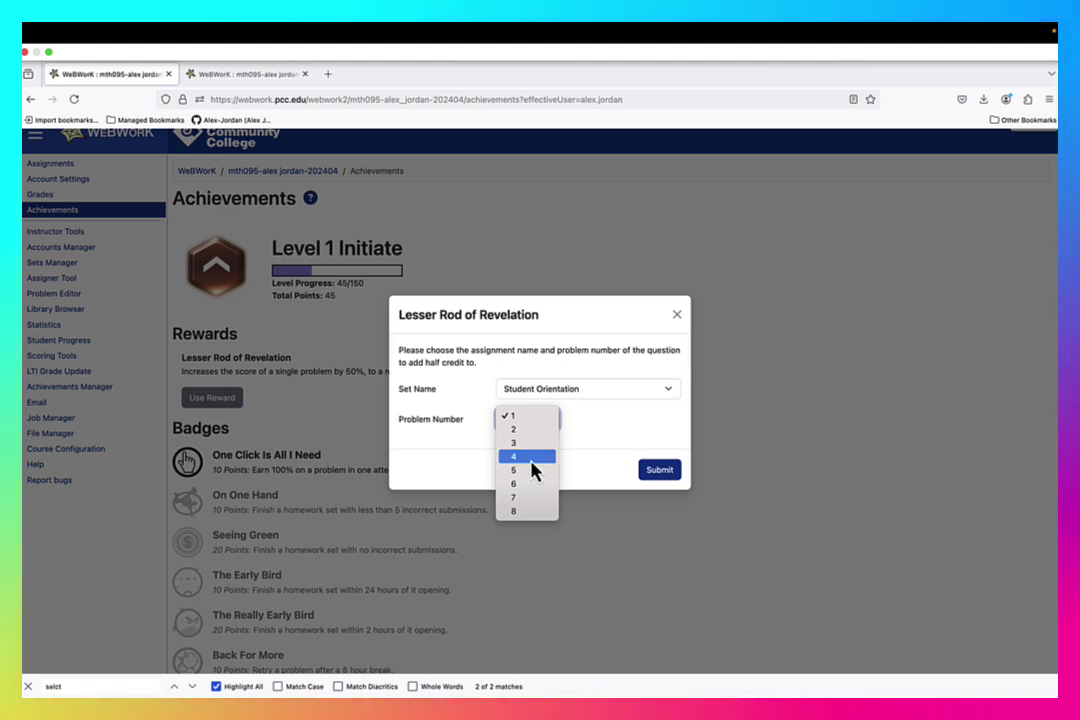
{"action": "left_click", "coordinate": [529, 456]}
{"action": "left_click", "coordinate": [674, 480]}
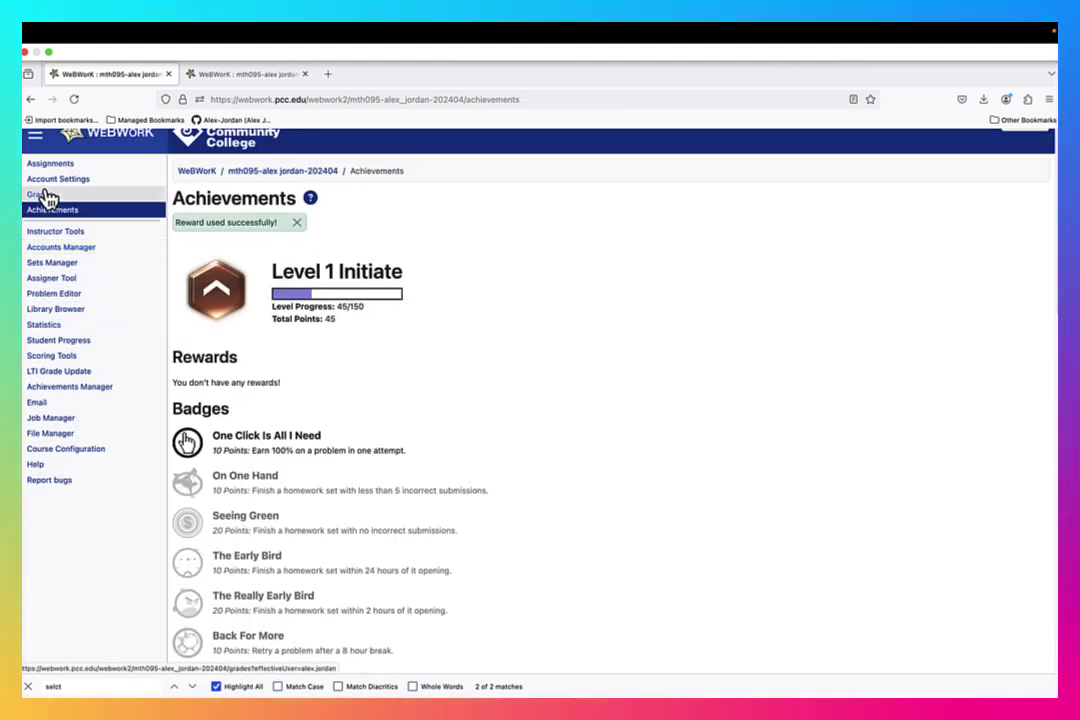
Check the Student Orientation score in the grades, the status of its individual problems, and the Achievements page
{"action": "left_click", "coordinate": [48, 197]}
{"action": "scroll", "coordinate": [832, 578], "scroll_direction": "down", "scroll_amount": 2}
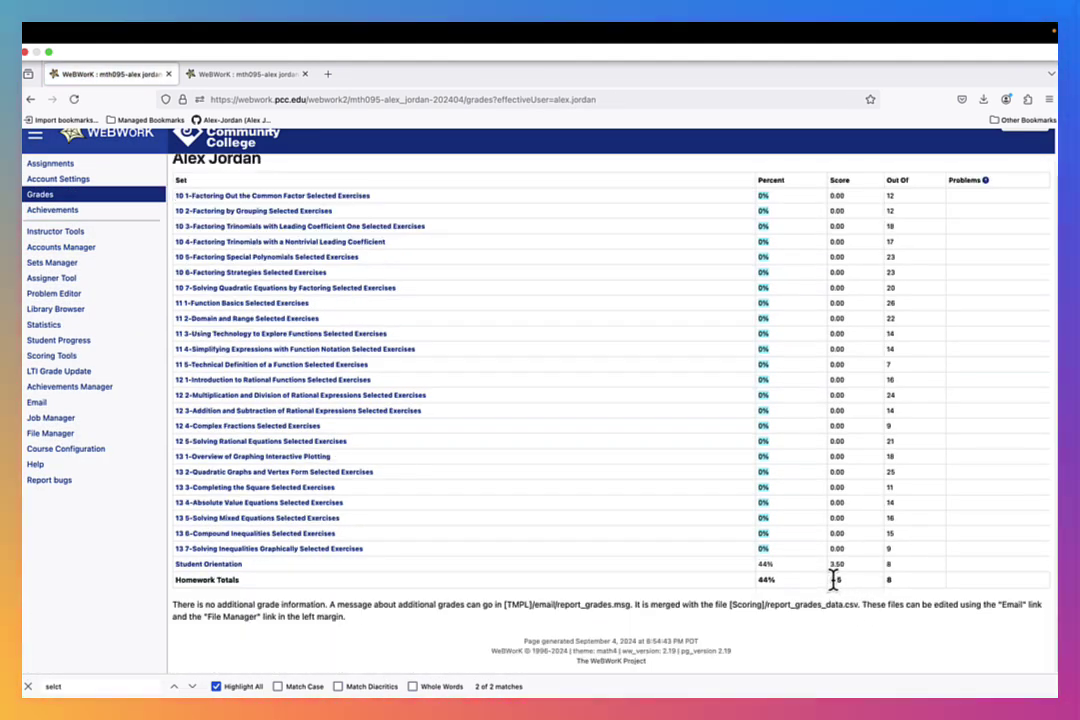
{"action": "left_click", "coordinate": [834, 580]}
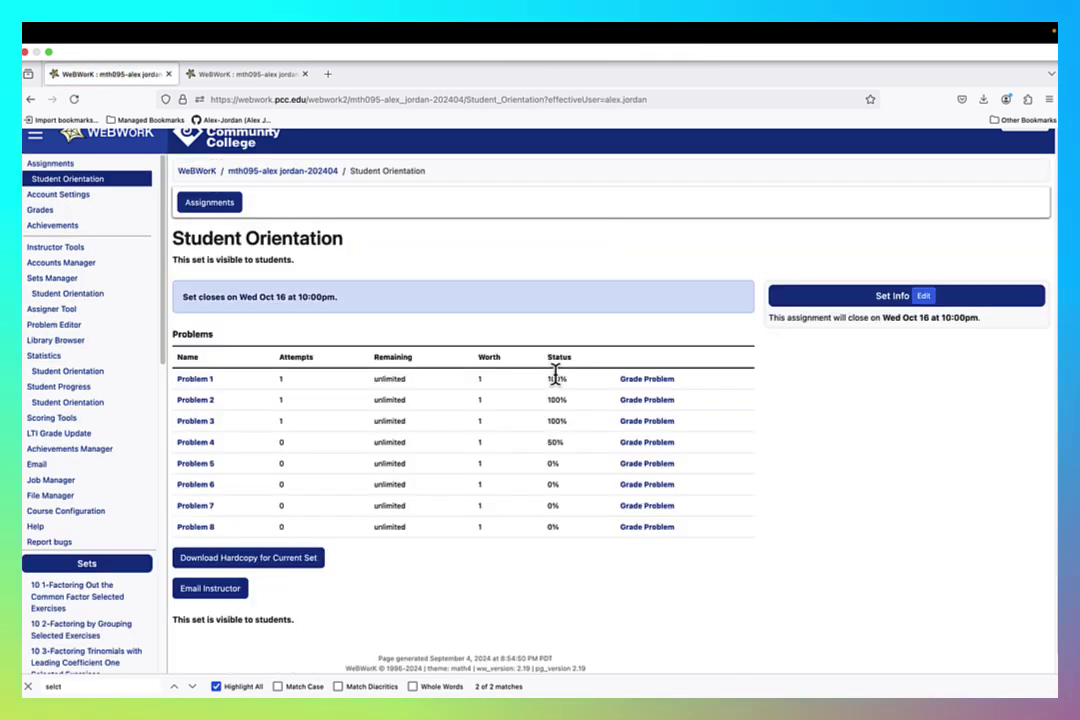
{"action": "double_click", "coordinate": [551, 442]}
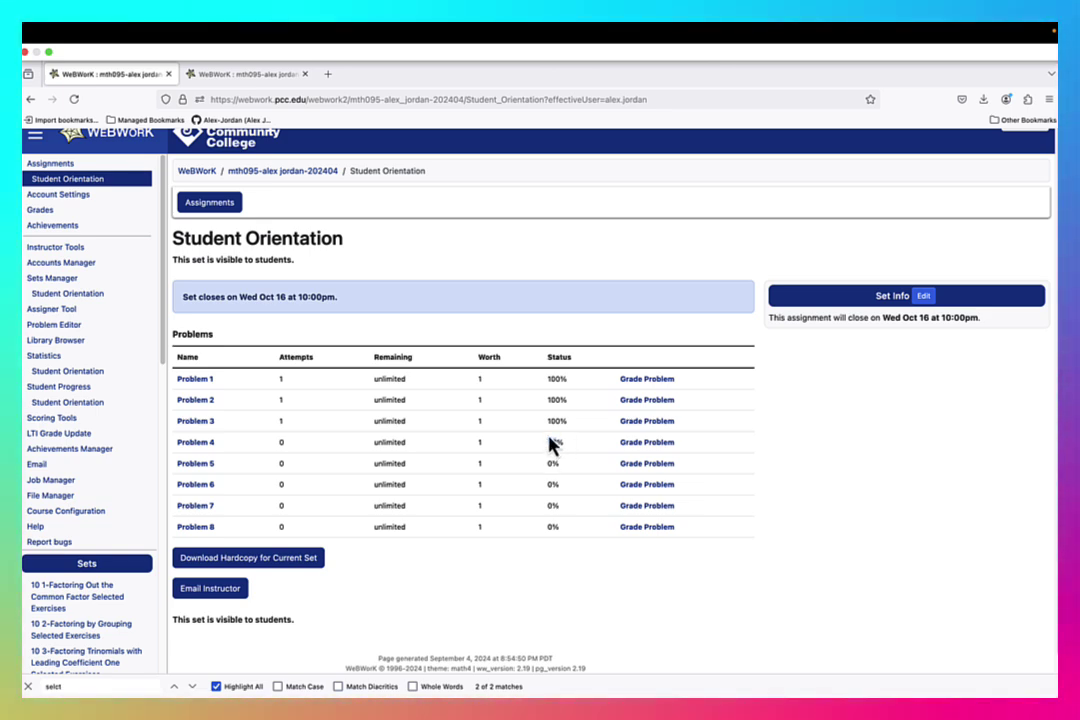
{"action": "left_click", "coordinate": [52, 225]}
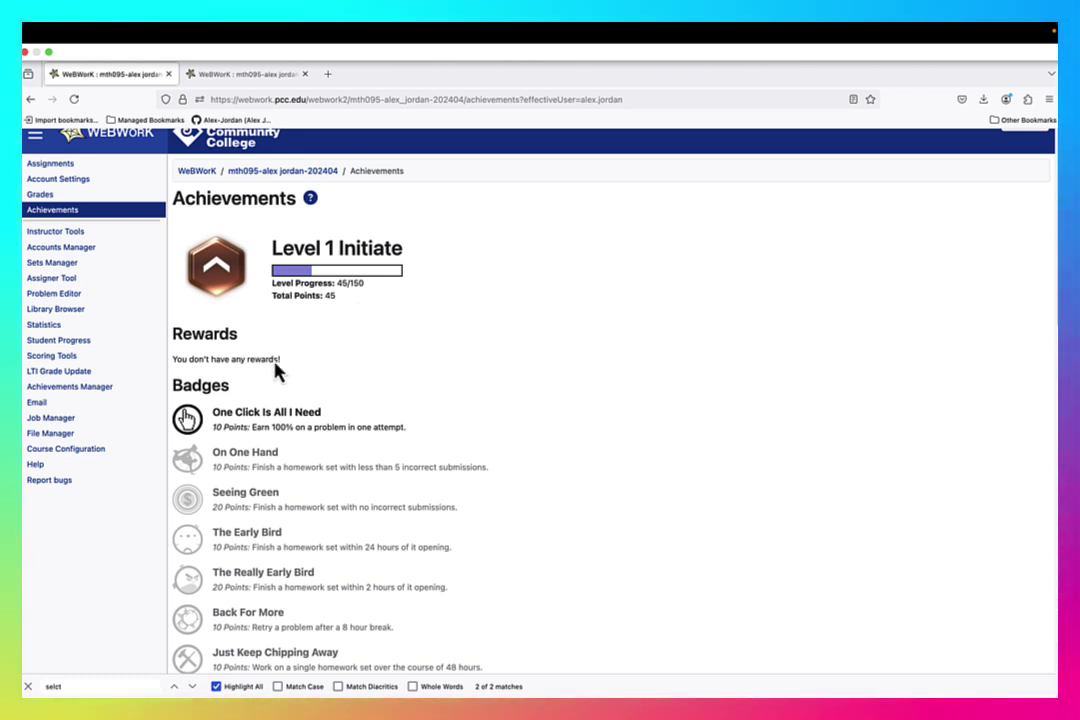
Examine the achievement points per problem, regular and in the reduced scoring period, in the course configuration's optional modules
{"action": "left_click", "coordinate": [94, 450]}
{"action": "left_click", "coordinate": [483, 245]}
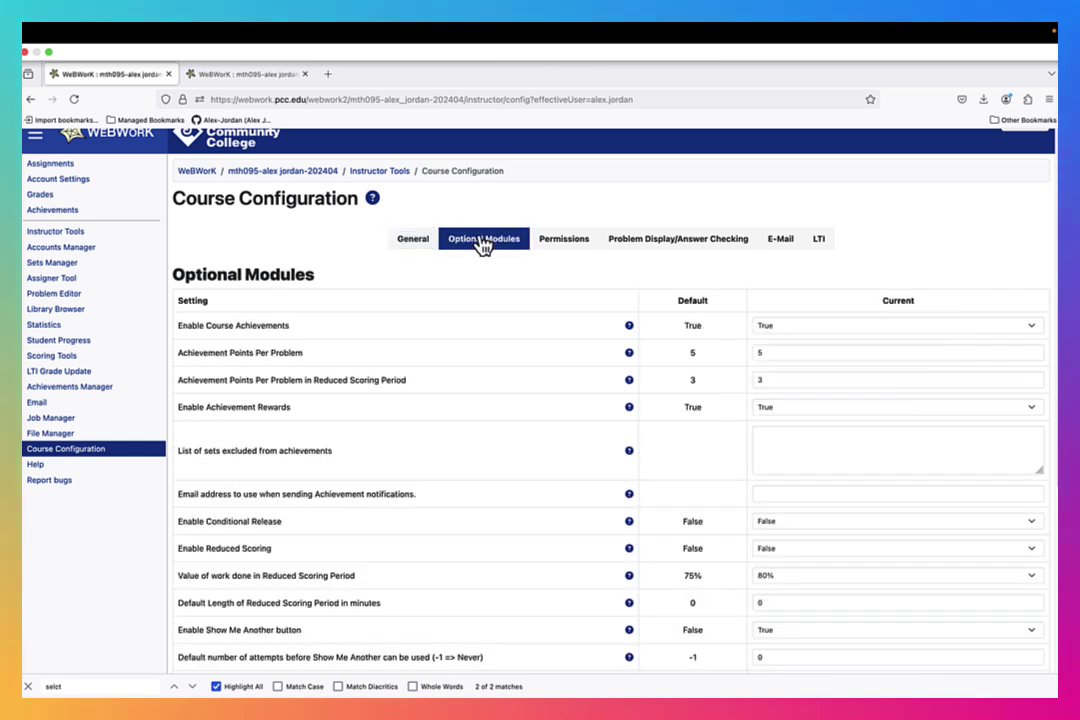
{"action": "left_click", "coordinate": [786, 352]}
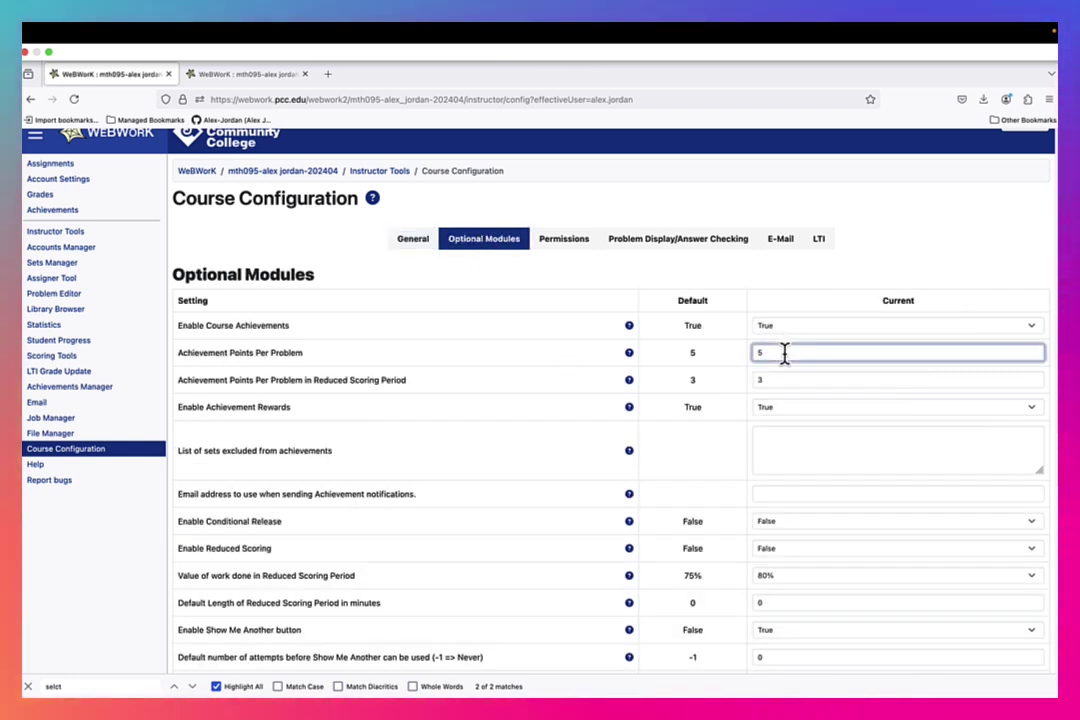
{"action": "left_click", "coordinate": [694, 354]}
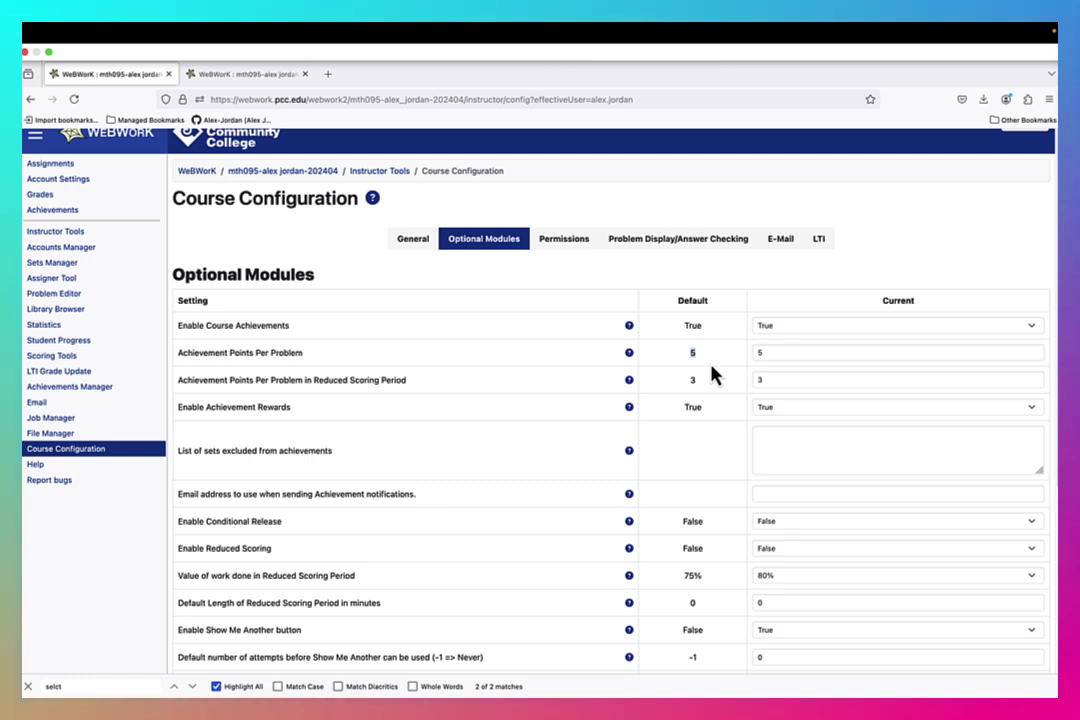
{"action": "left_click", "coordinate": [760, 352]}
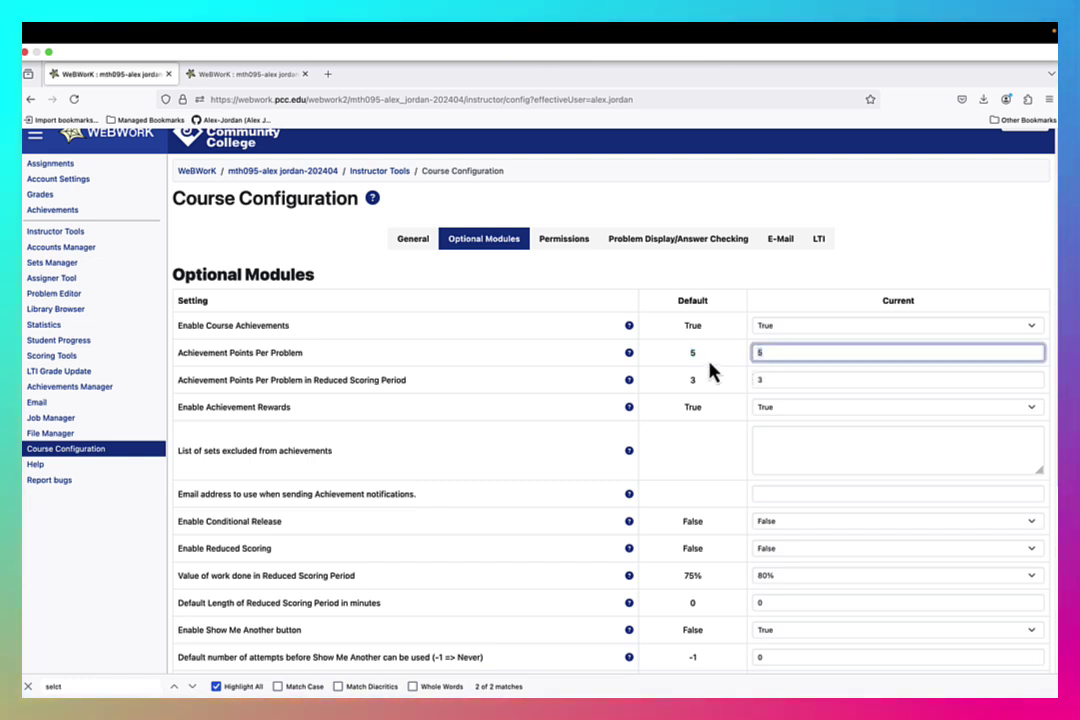
{"action": "left_click", "coordinate": [774, 380]}
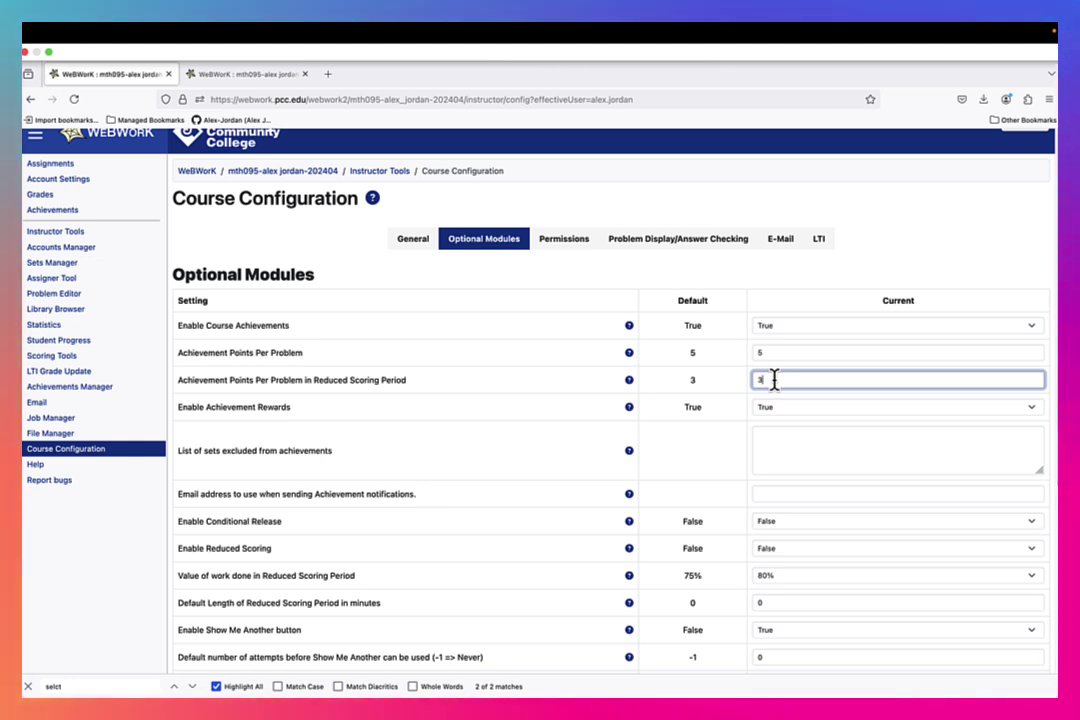
Try listing Student_Orientation as a set excluded from achievements
{"action": "left_click", "coordinate": [768, 448]}
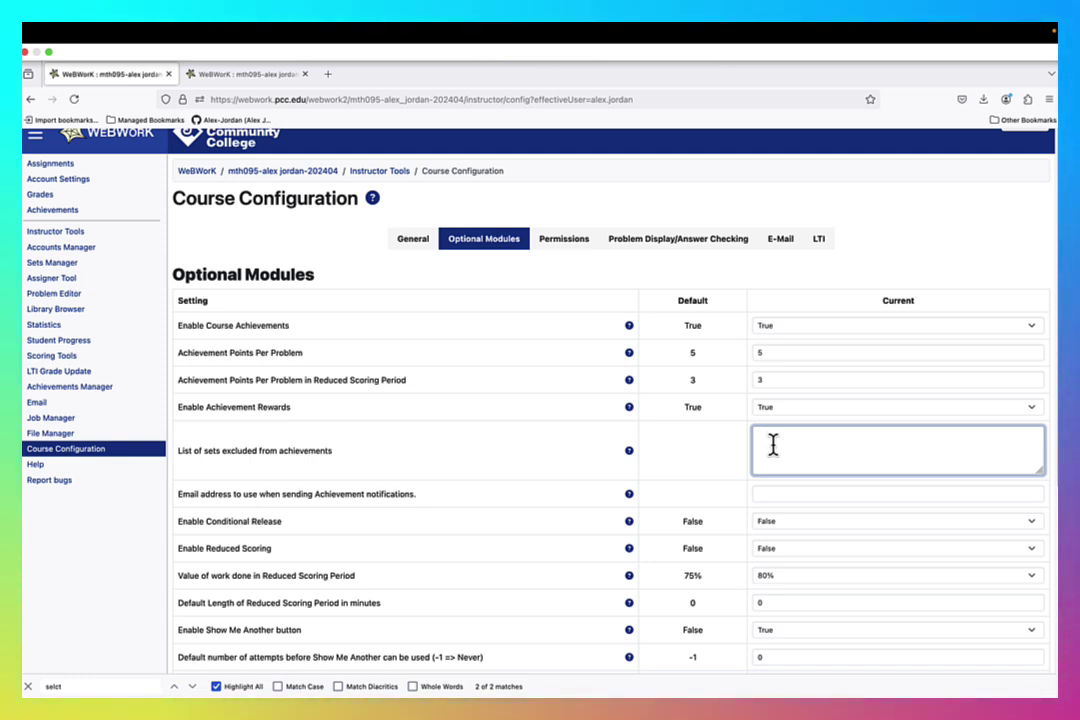
{"action": "type", "text": "Student"}
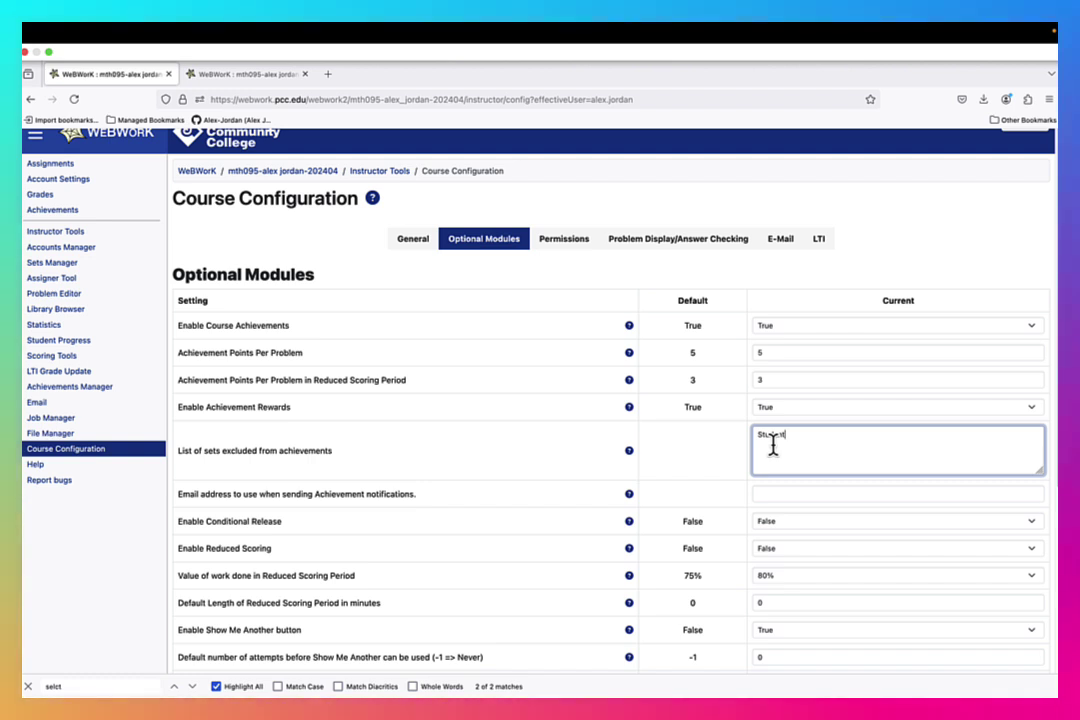
{"action": "type", "text": "_Or"}
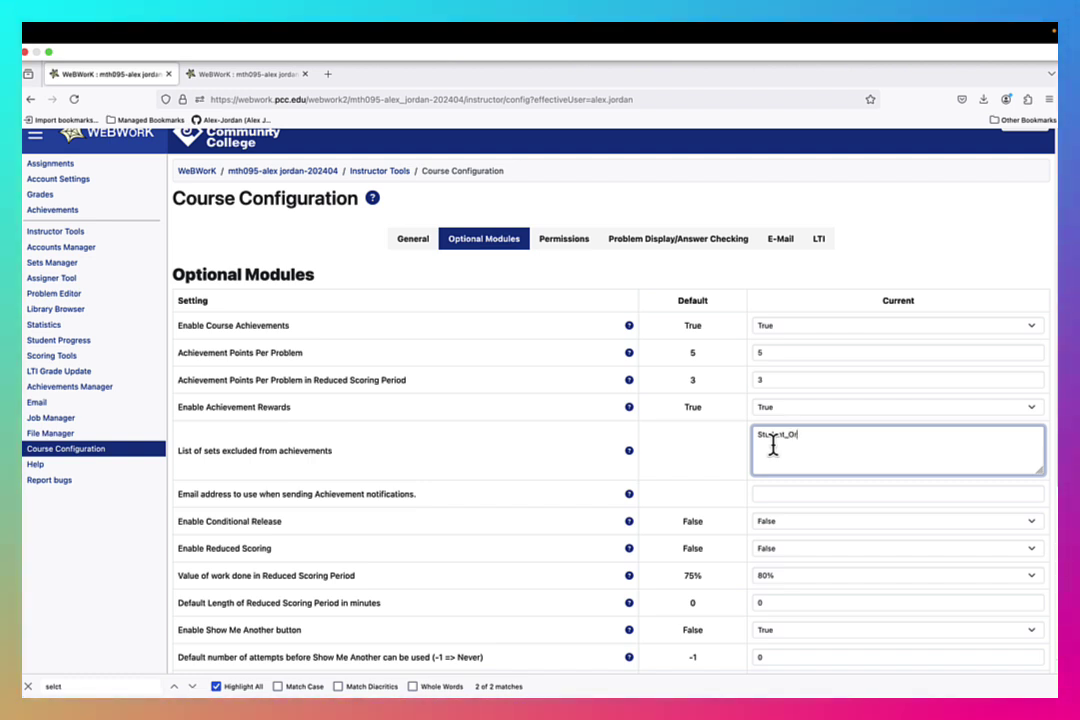
{"action": "type", "text": "ientation"}
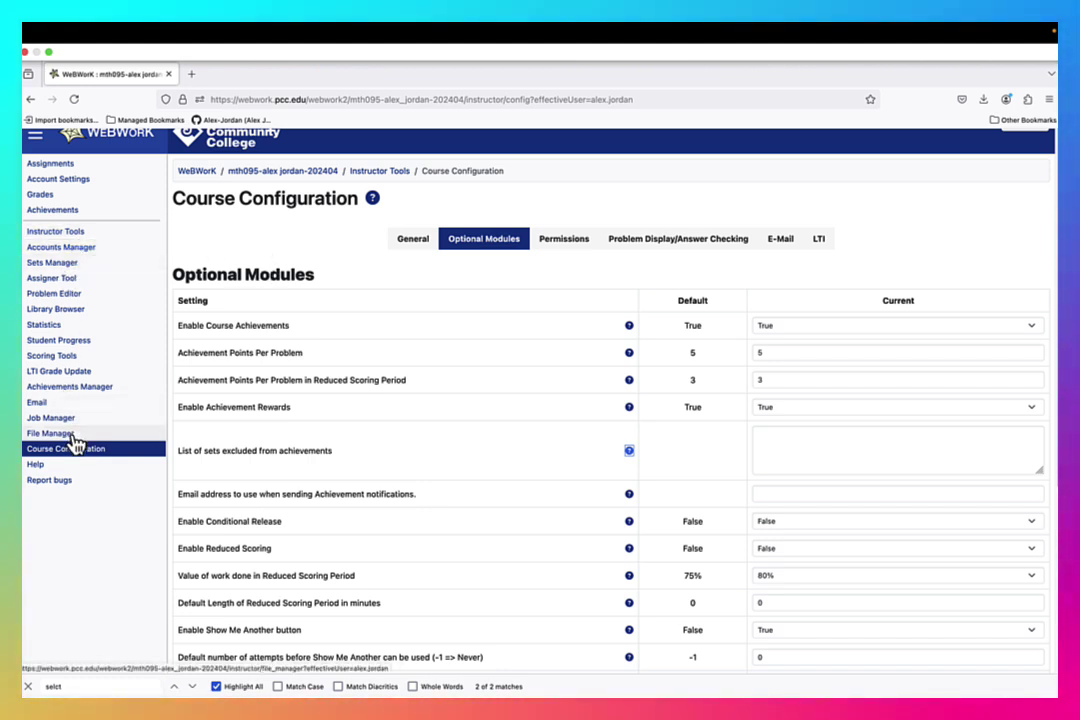
Open the Achievements Manager and select the complete_thirty_sets achievement in the list
{"action": "left_click", "coordinate": [72, 386]}
{"action": "scroll", "coordinate": [462, 404], "scroll_direction": "down", "scroll_amount": 1}
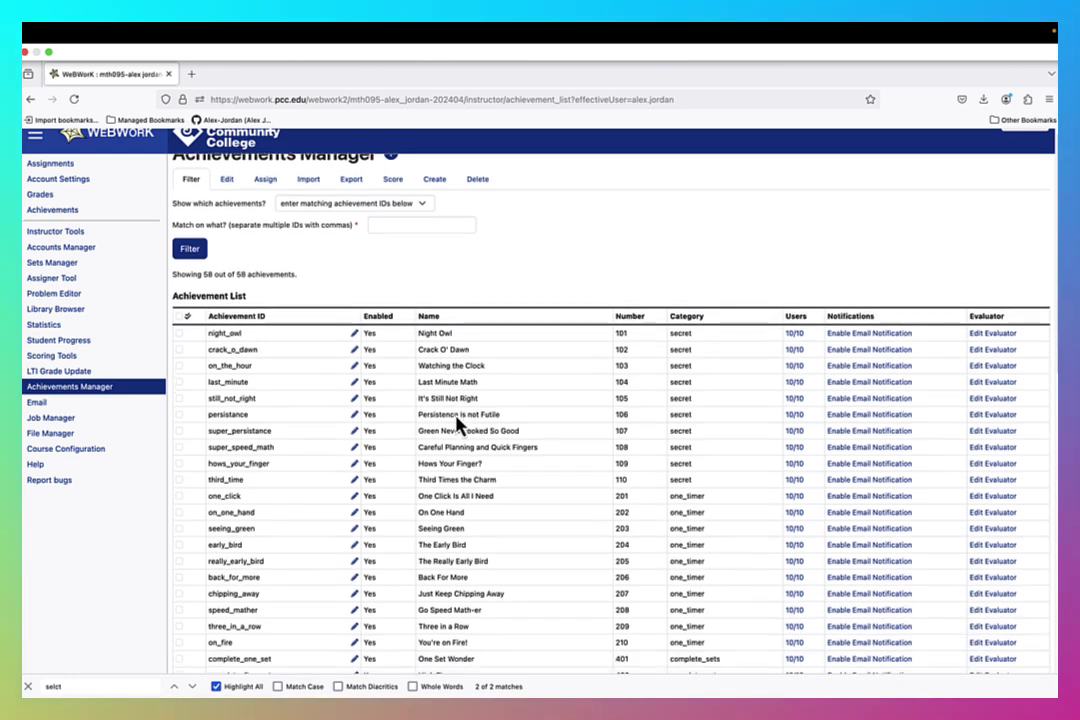
{"action": "scroll", "coordinate": [462, 395], "scroll_direction": "down", "scroll_amount": 1}
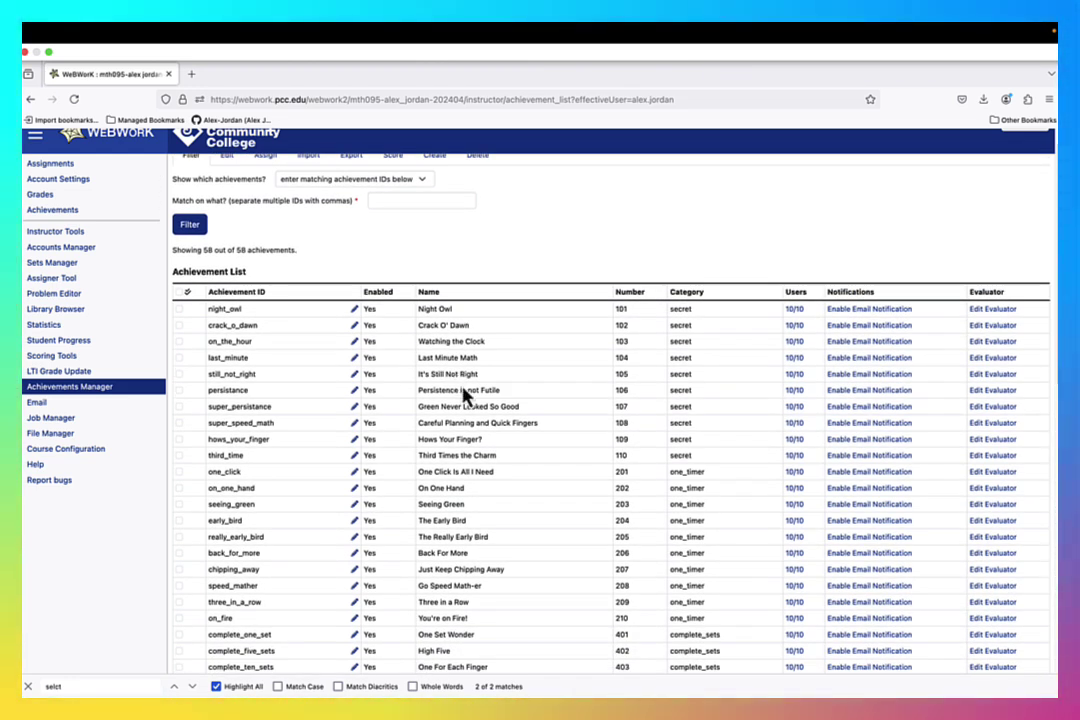
{"action": "scroll", "coordinate": [465, 390], "scroll_direction": "down", "scroll_amount": 8}
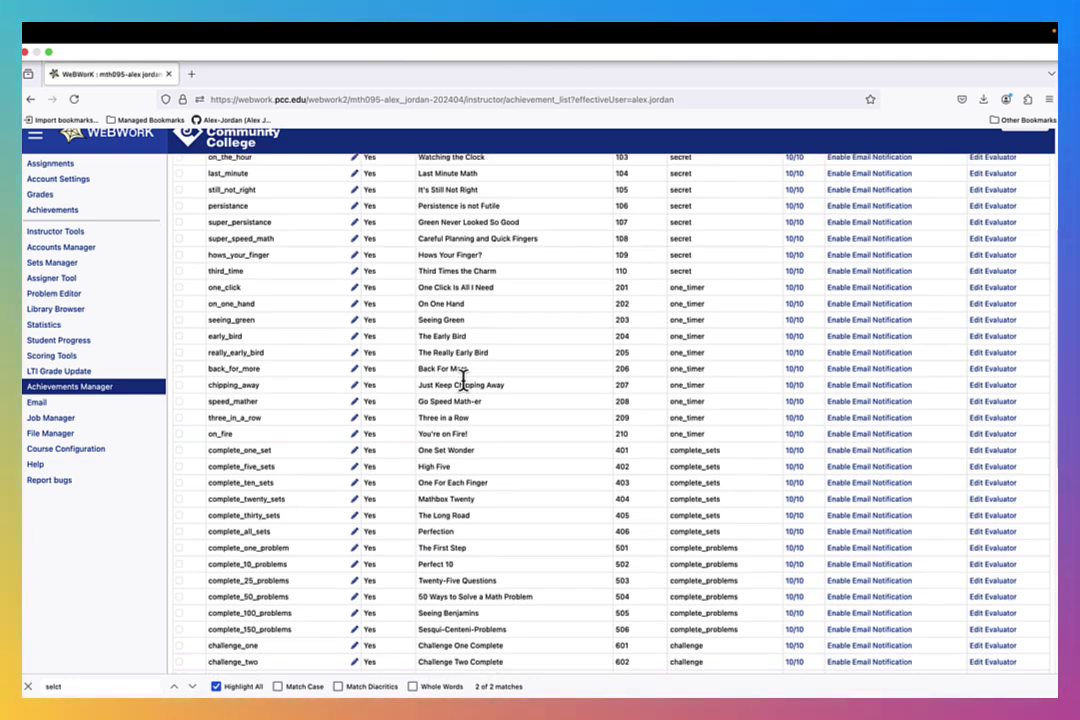
{"action": "scroll", "coordinate": [462, 381], "scroll_direction": "down", "scroll_amount": 3}
{"action": "scroll", "coordinate": [462, 381], "scroll_direction": "down", "scroll_amount": 3}
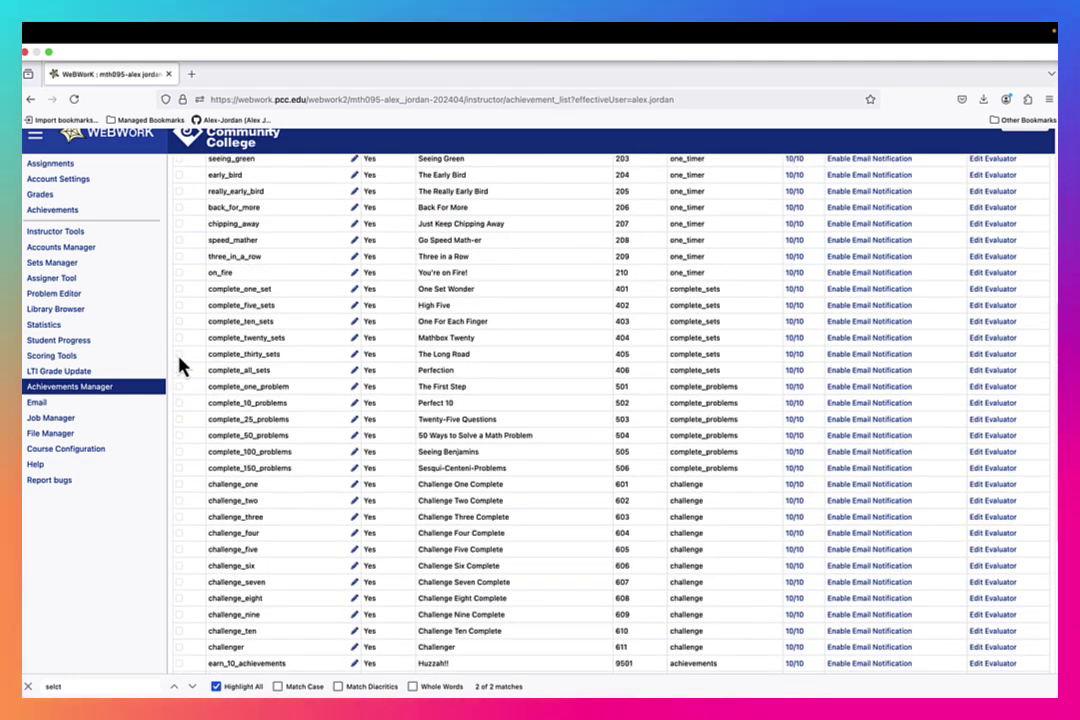
{"action": "left_click", "coordinate": [179, 355]}
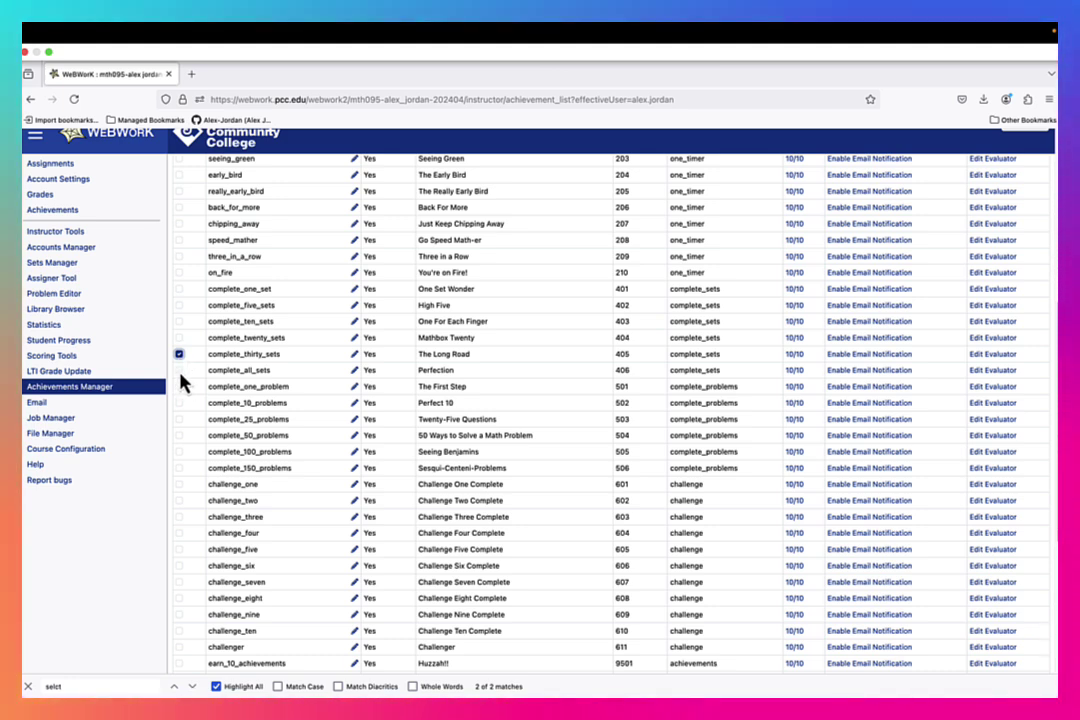
Add the challenge achievements from challenge_one through challenge_ten, plus challenger, to the selection
{"action": "scroll", "coordinate": [247, 338], "scroll_direction": "down", "scroll_amount": 5}
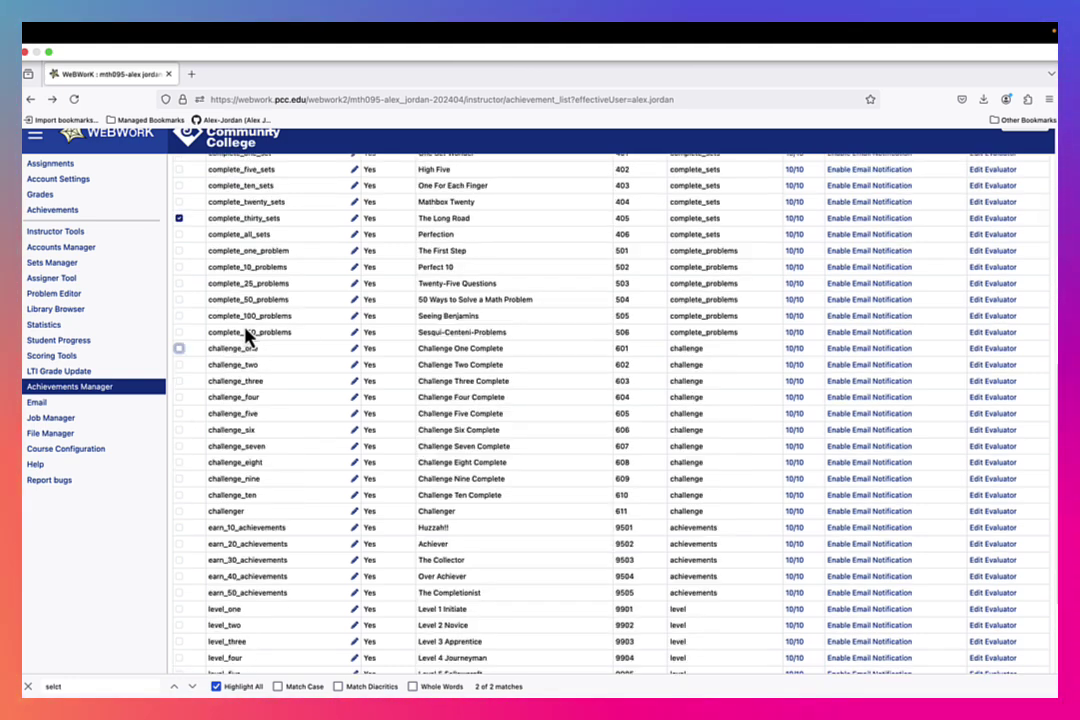
{"action": "left_click", "coordinate": [179, 348]}
{"action": "left_click", "coordinate": [179, 364]}
{"action": "left_click", "coordinate": [179, 381]}
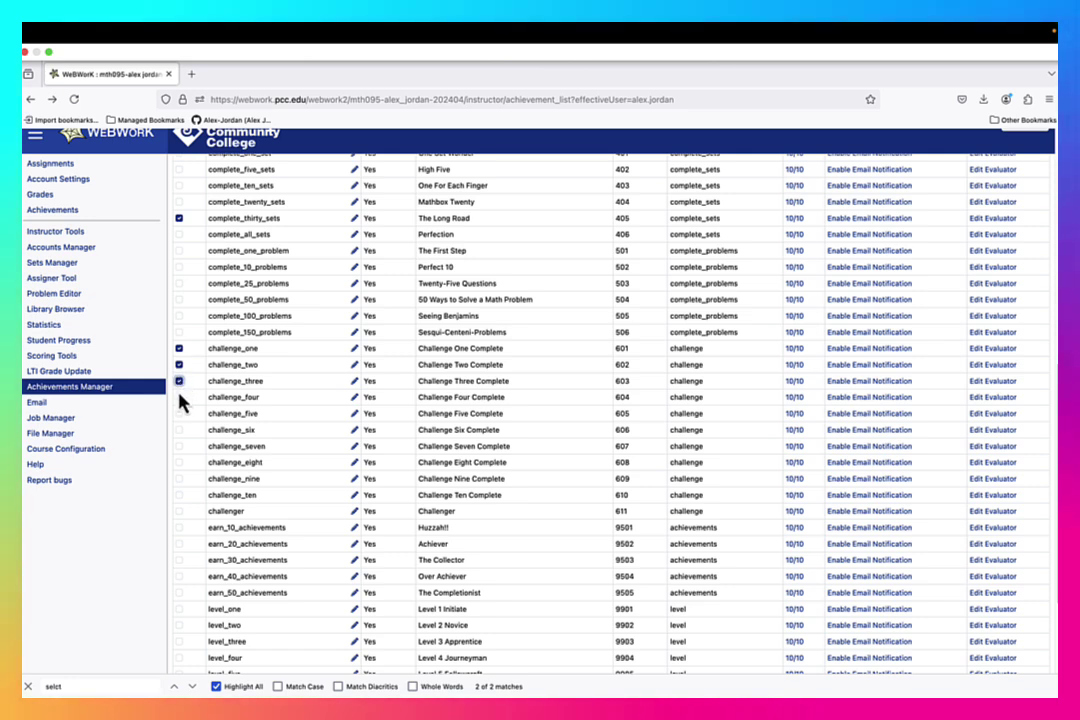
{"action": "left_click", "coordinate": [179, 397]}
{"action": "left_click", "coordinate": [179, 413]}
{"action": "left_click", "coordinate": [179, 430]}
{"action": "left_click", "coordinate": [179, 446]}
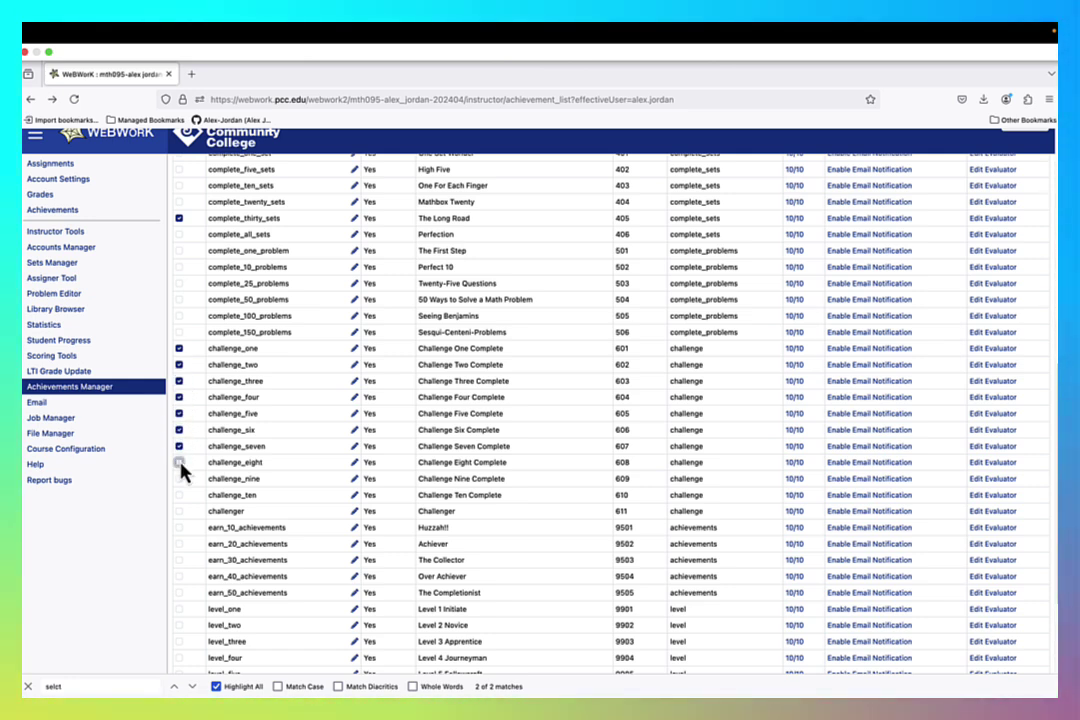
{"action": "left_click", "coordinate": [179, 462]}
{"action": "left_click", "coordinate": [179, 478]}
{"action": "left_click", "coordinate": [179, 495]}
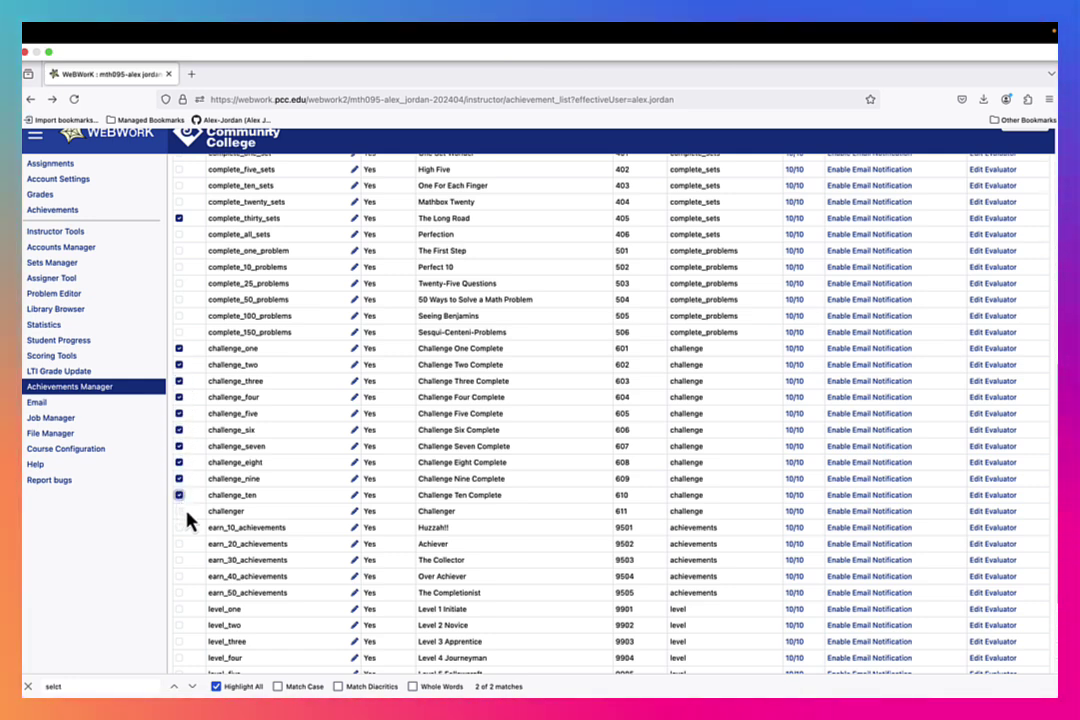
{"action": "left_click", "coordinate": [179, 511]}
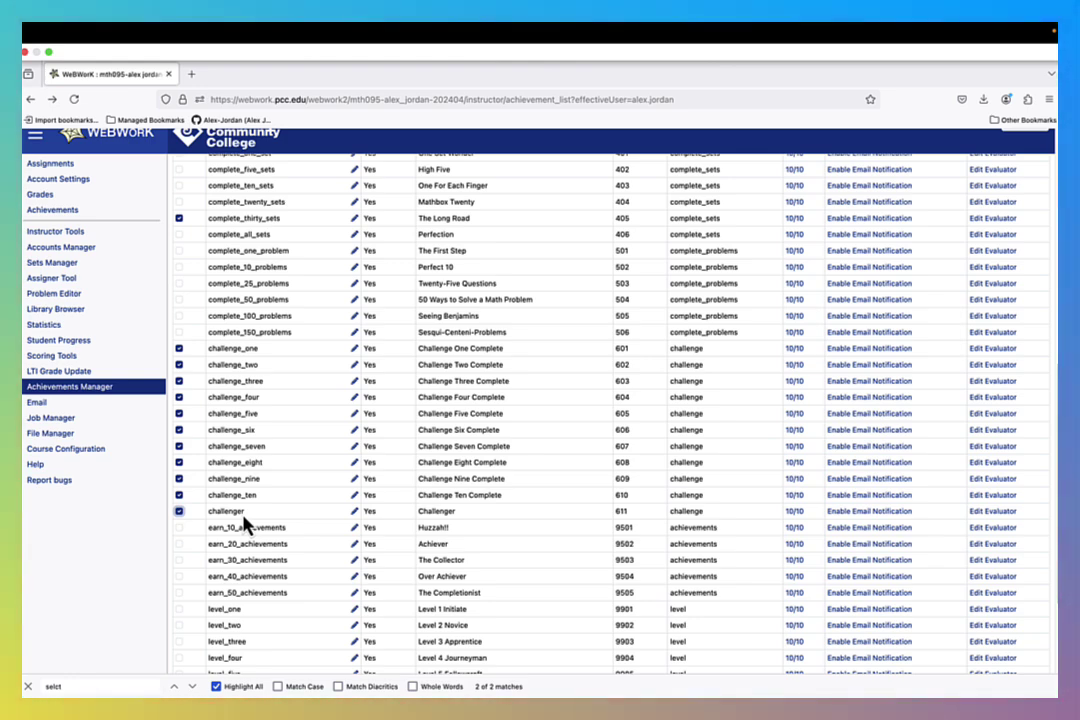
Close the find bar and add the earn_50_achievements achievement to the selection
{"action": "scroll", "coordinate": [398, 446], "scroll_direction": "down", "scroll_amount": 2}
{"action": "key", "text": "Escape"}
{"action": "scroll", "coordinate": [385, 447], "scroll_direction": "up", "scroll_amount": 1}
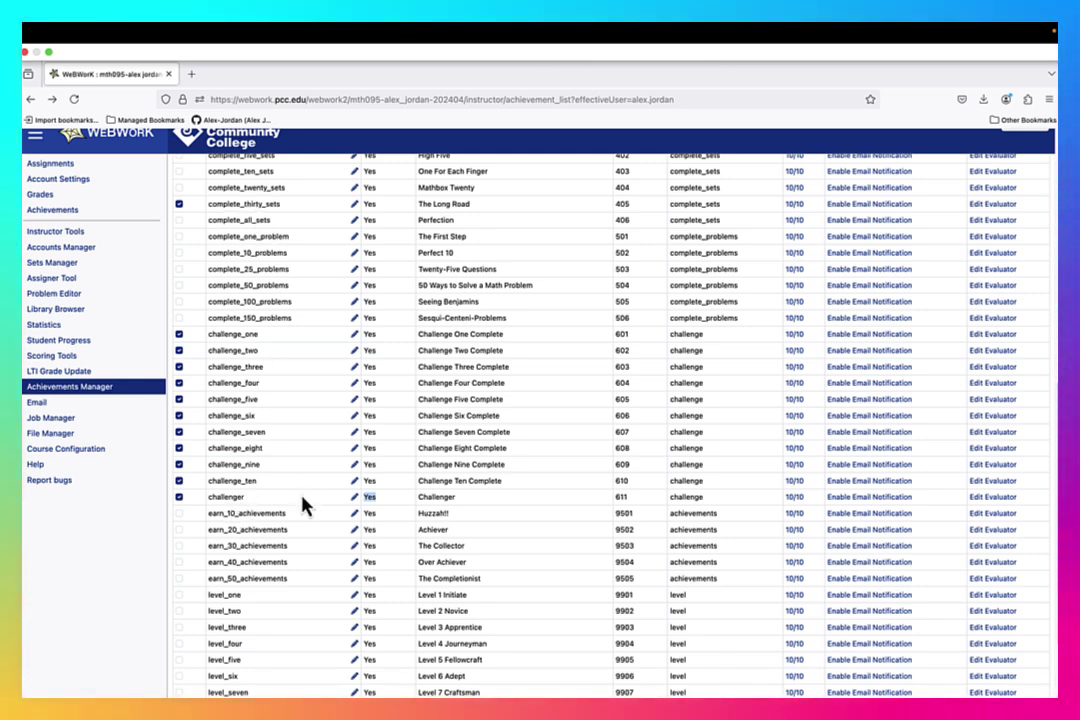
{"action": "scroll", "coordinate": [302, 498], "scroll_direction": "down", "scroll_amount": 2}
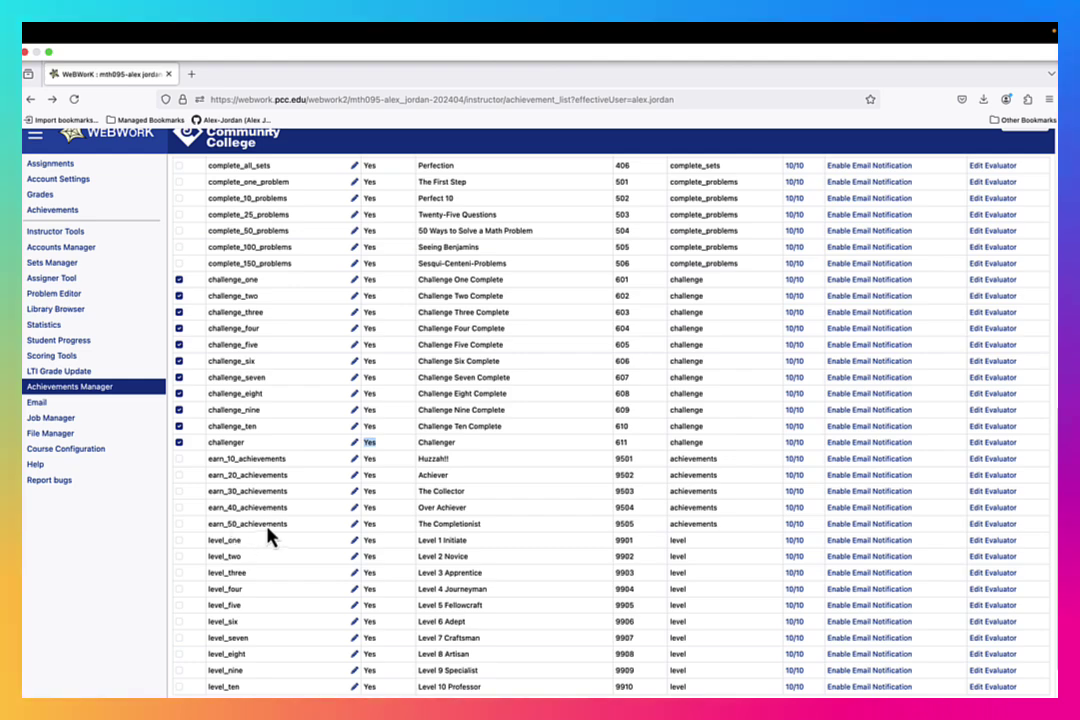
{"action": "left_click", "coordinate": [179, 523]}
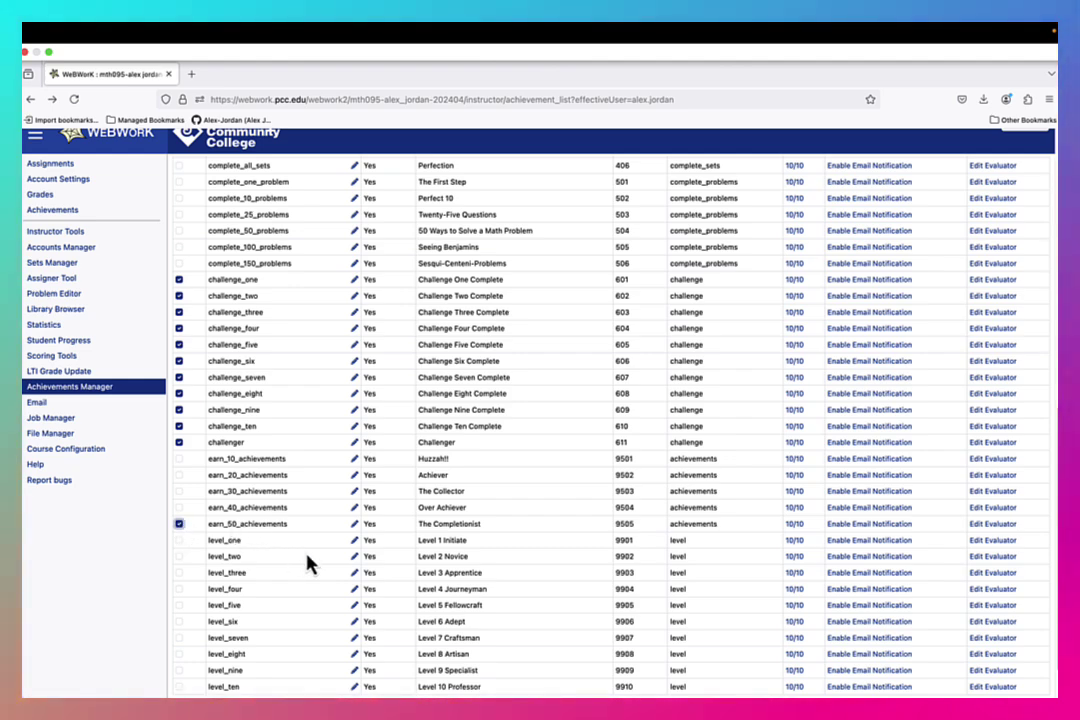
Delete the selected achievements from the course, setting the deletion confirmation to Yes
{"action": "scroll", "coordinate": [307, 563], "scroll_direction": "up", "scroll_amount": 5}
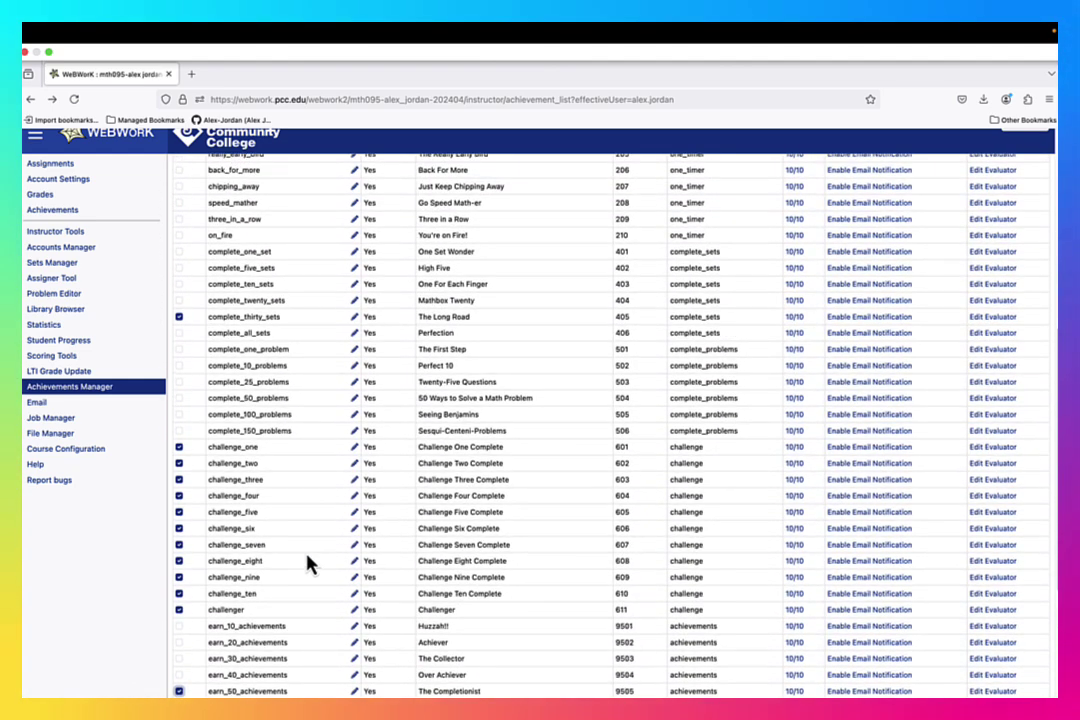
{"action": "scroll", "coordinate": [307, 563], "scroll_direction": "up", "scroll_amount": 10}
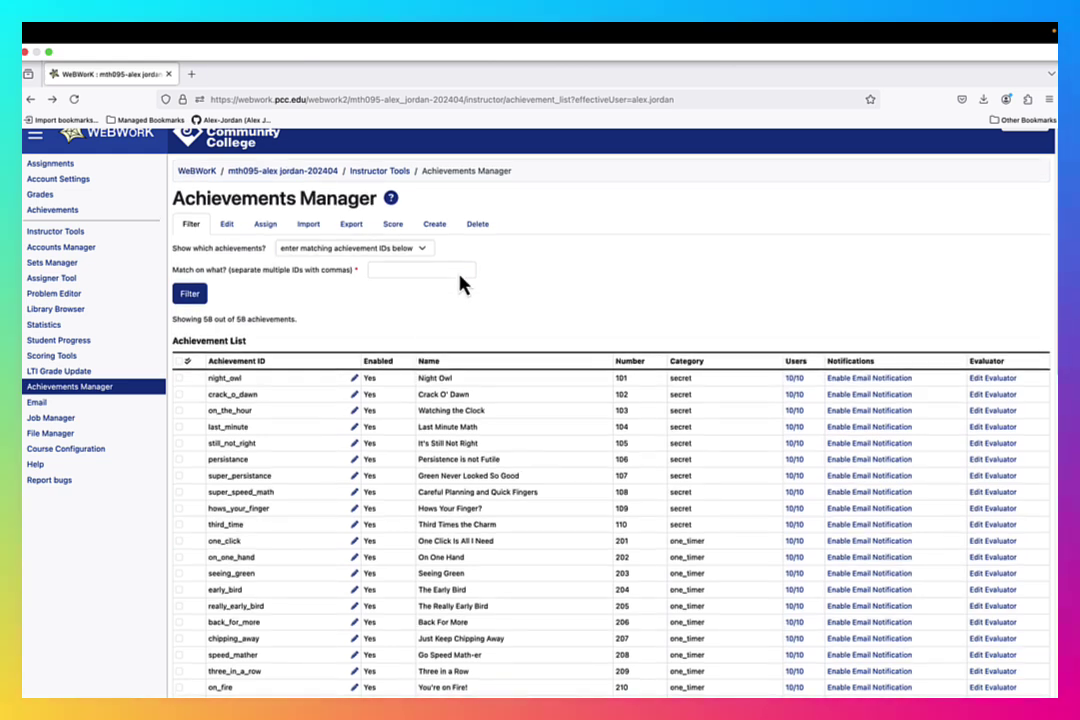
{"action": "left_click", "coordinate": [480, 226]}
{"action": "left_click", "coordinate": [303, 270]}
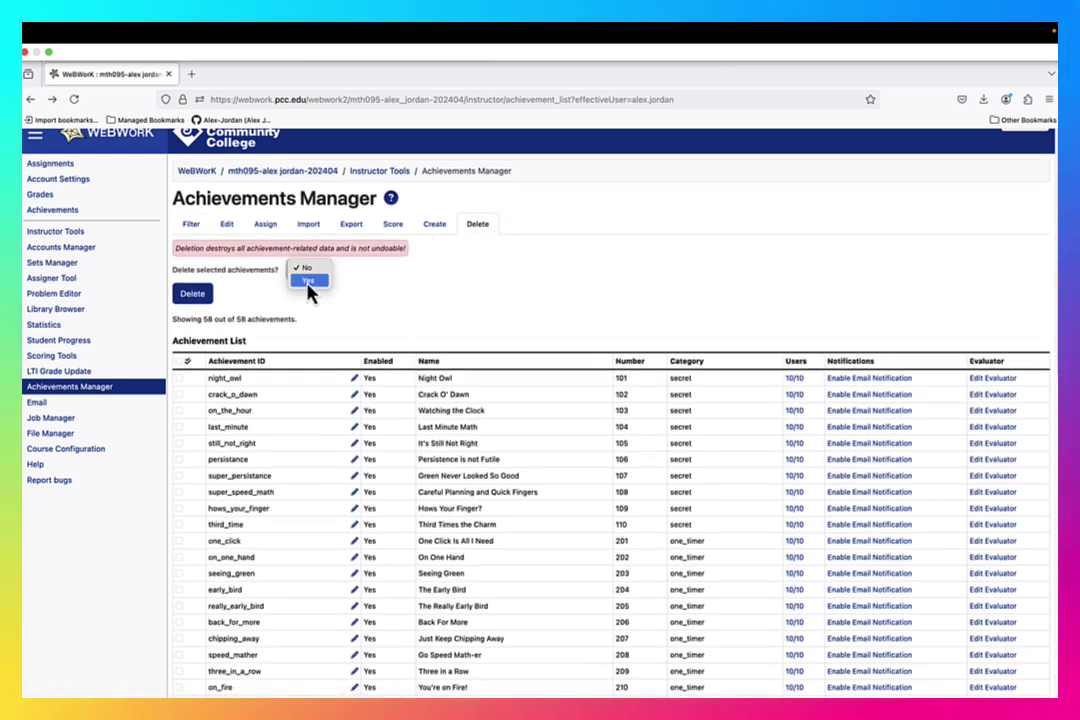
{"action": "left_click", "coordinate": [308, 281]}
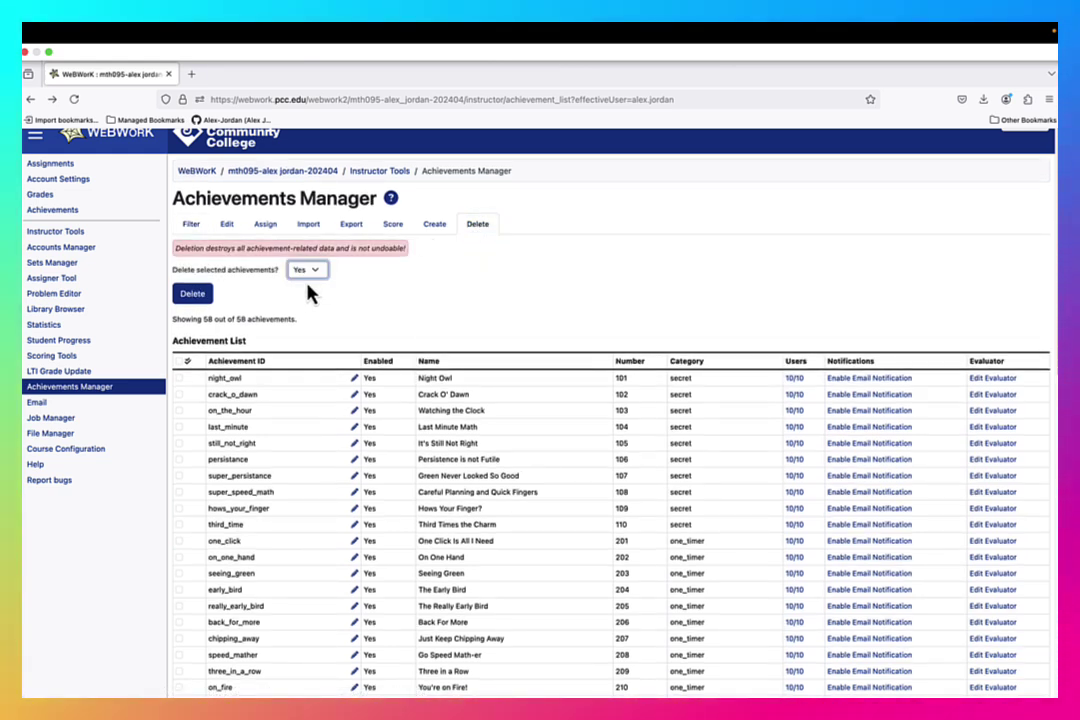
{"action": "left_click", "coordinate": [194, 295]}
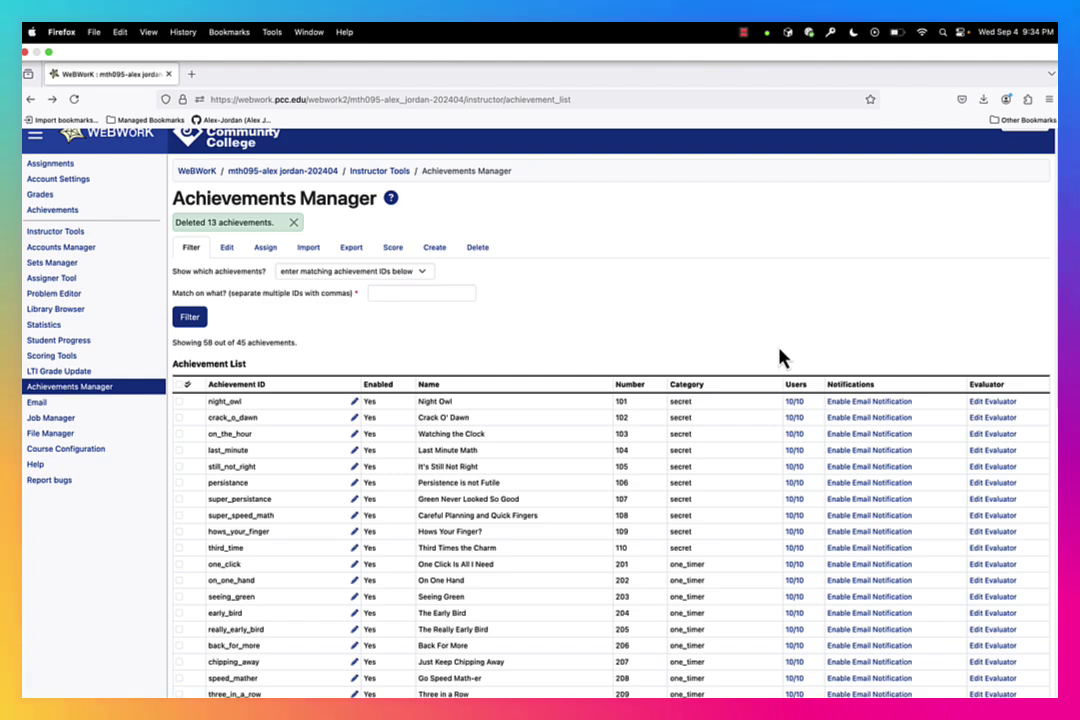
Open the list of users assigned to the level_one achievement
{"action": "scroll", "coordinate": [782, 358], "scroll_direction": "down", "scroll_amount": 5}
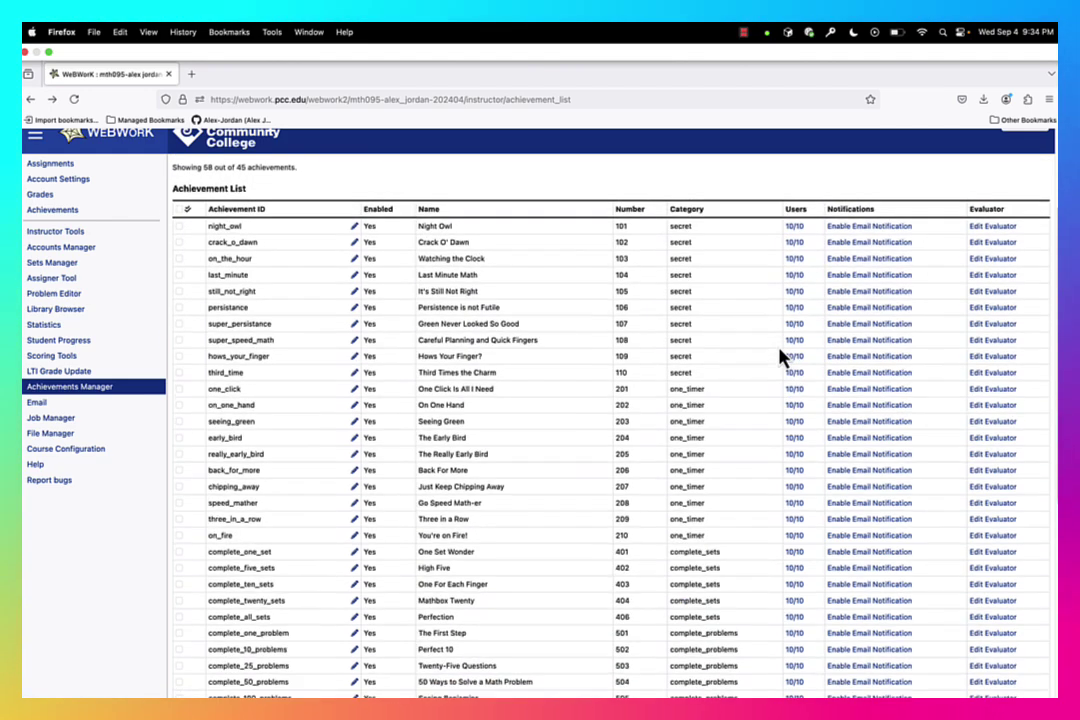
{"action": "scroll", "coordinate": [760, 358], "scroll_direction": "down", "scroll_amount": 3}
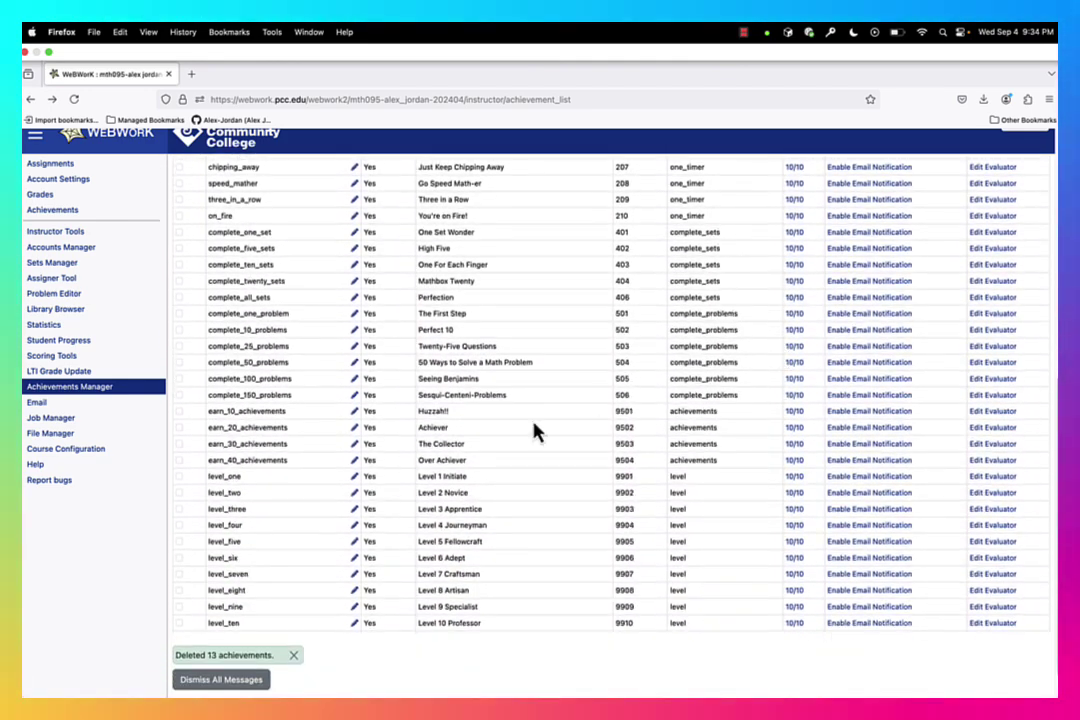
{"action": "double_click", "coordinate": [231, 479]}
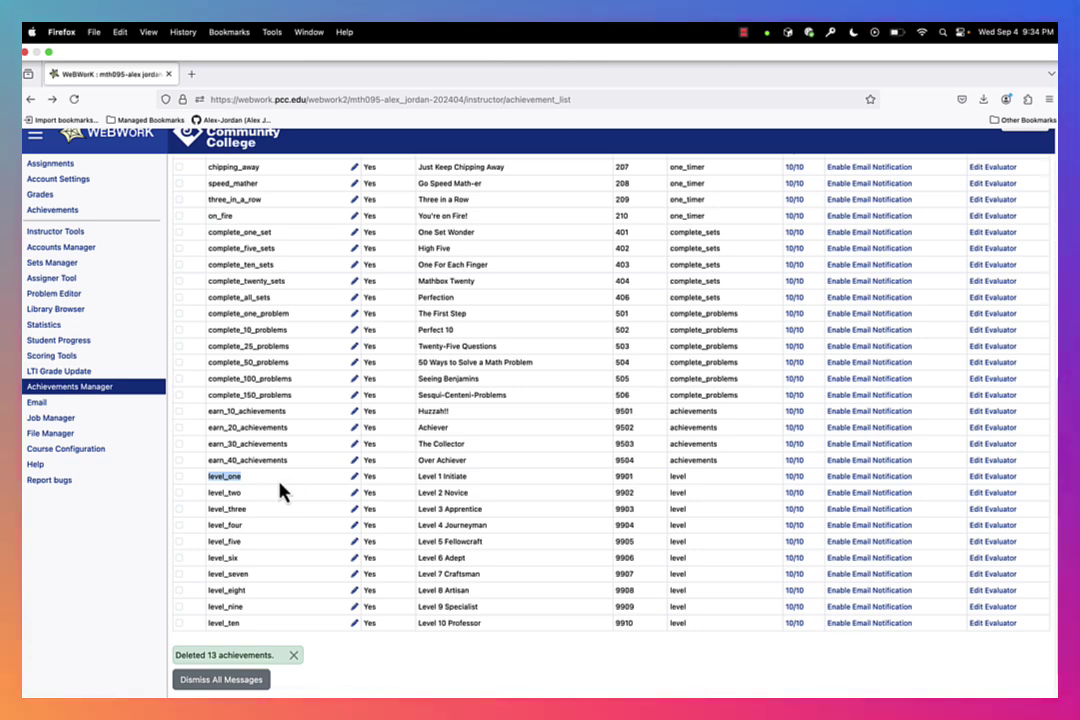
{"action": "left_click", "coordinate": [794, 478]}
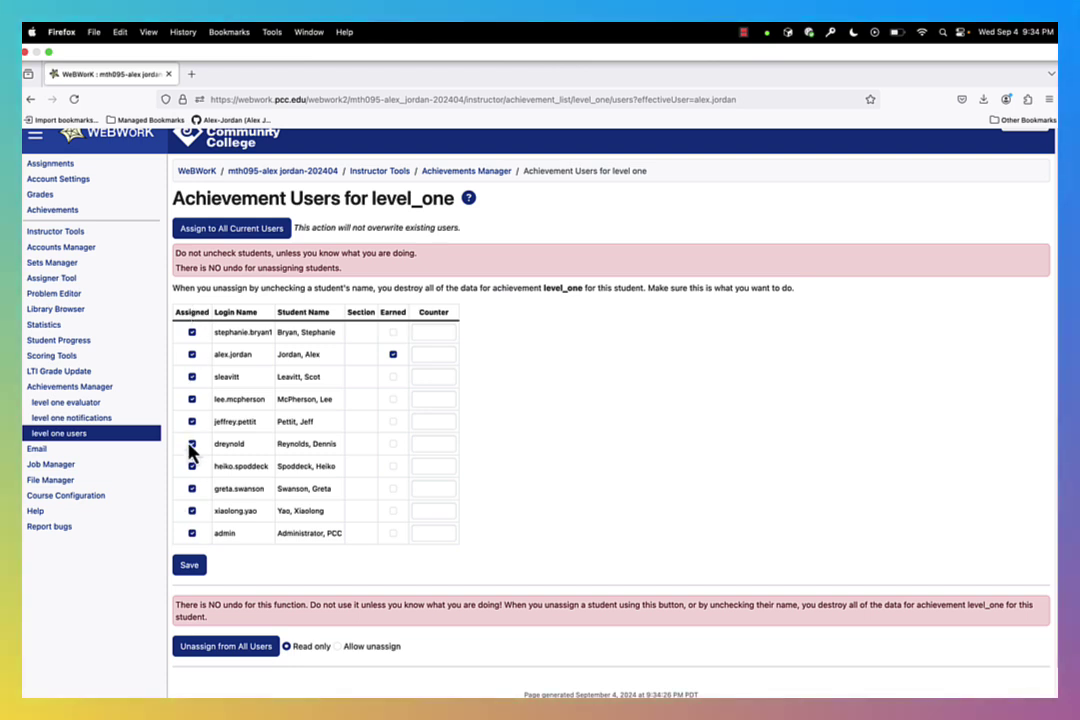